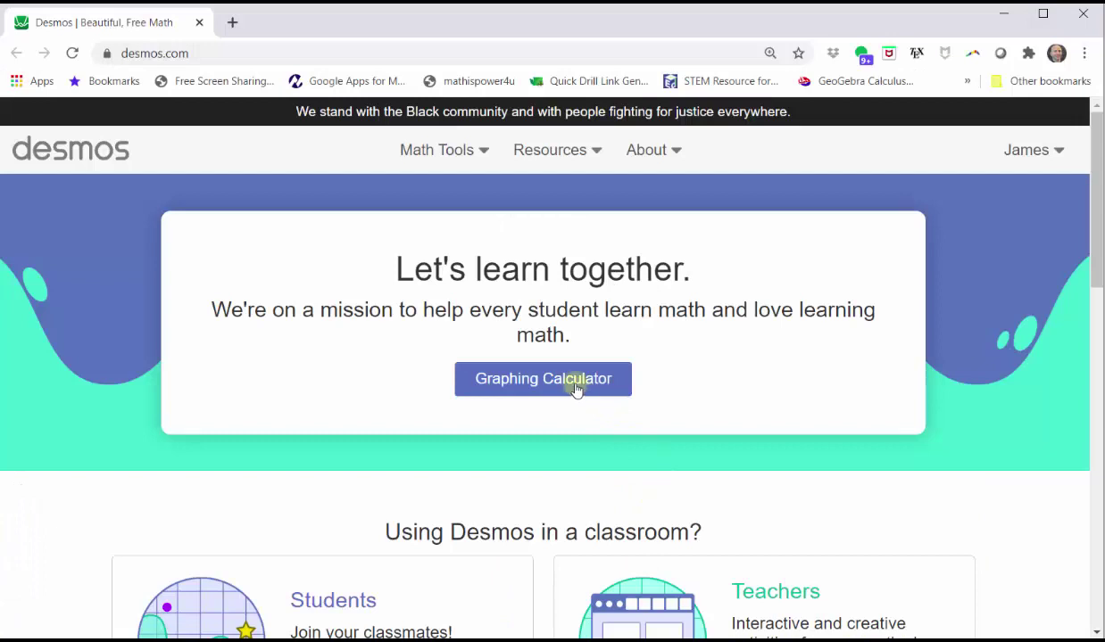
# Step: Open the Graphing Calculator and set the angle unit to degrees in the graph settings
pyautogui.click(574, 383)
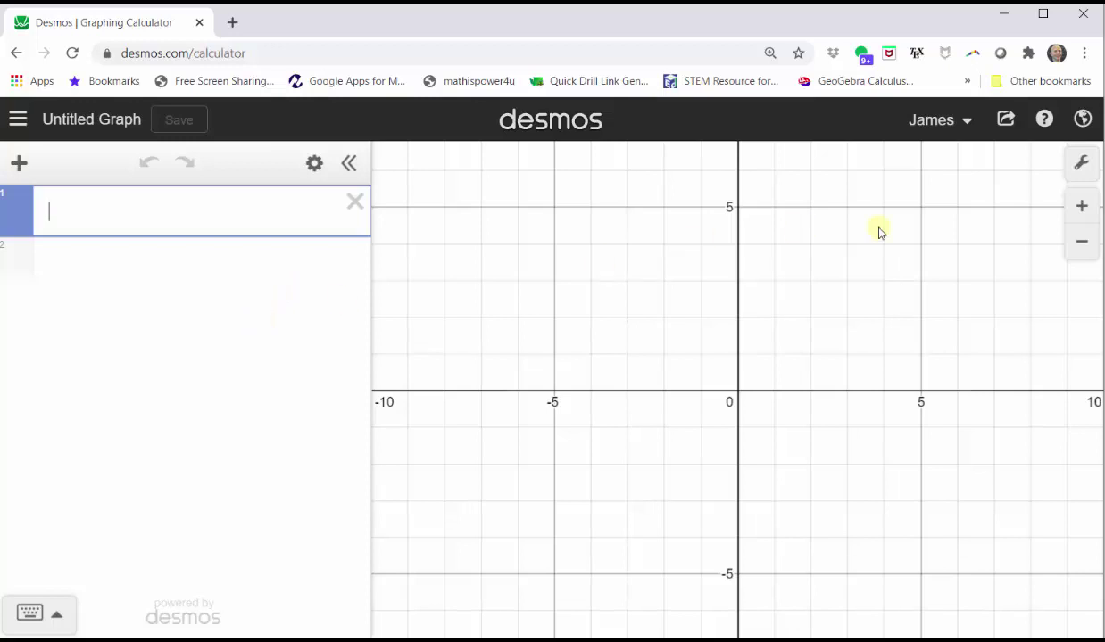
pyautogui.click(1079, 164)
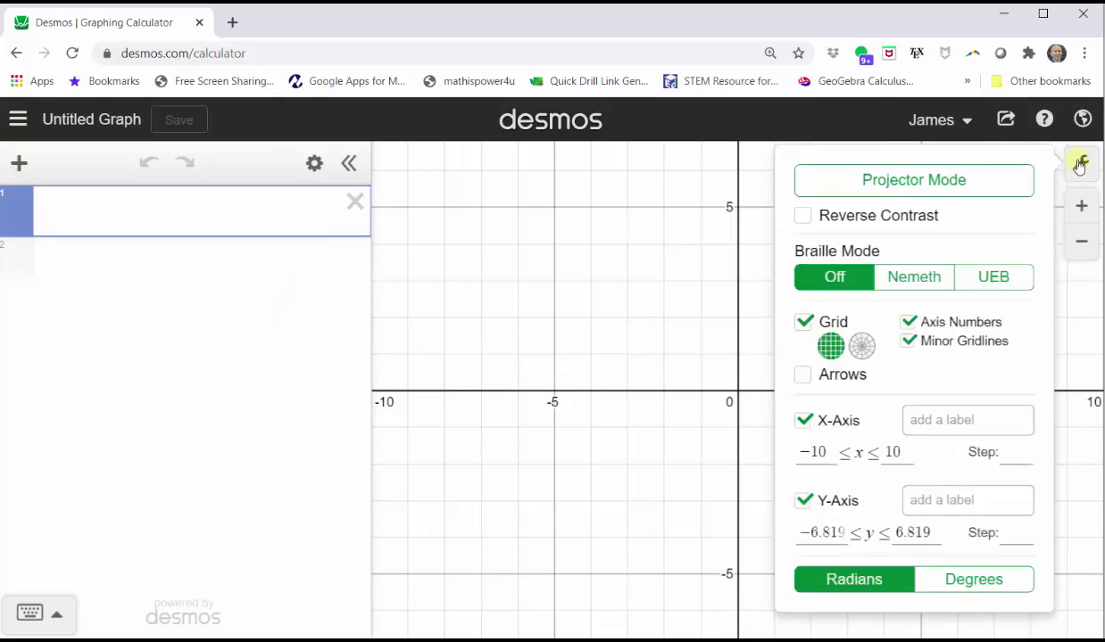
pyautogui.click(962, 584)
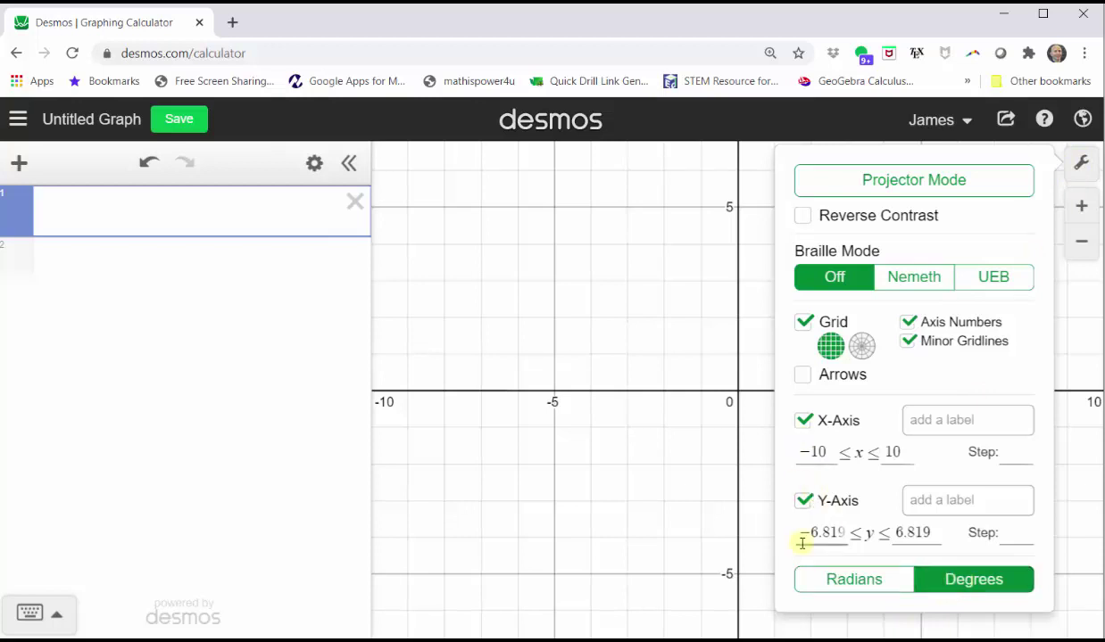
# Step: Set the x-axis range from -400 to 400 with a step of 90
pyautogui.click(829, 451)
pyautogui.moveTo(828, 451); pyautogui.dragTo(789, 457)
pyautogui.write('-400')
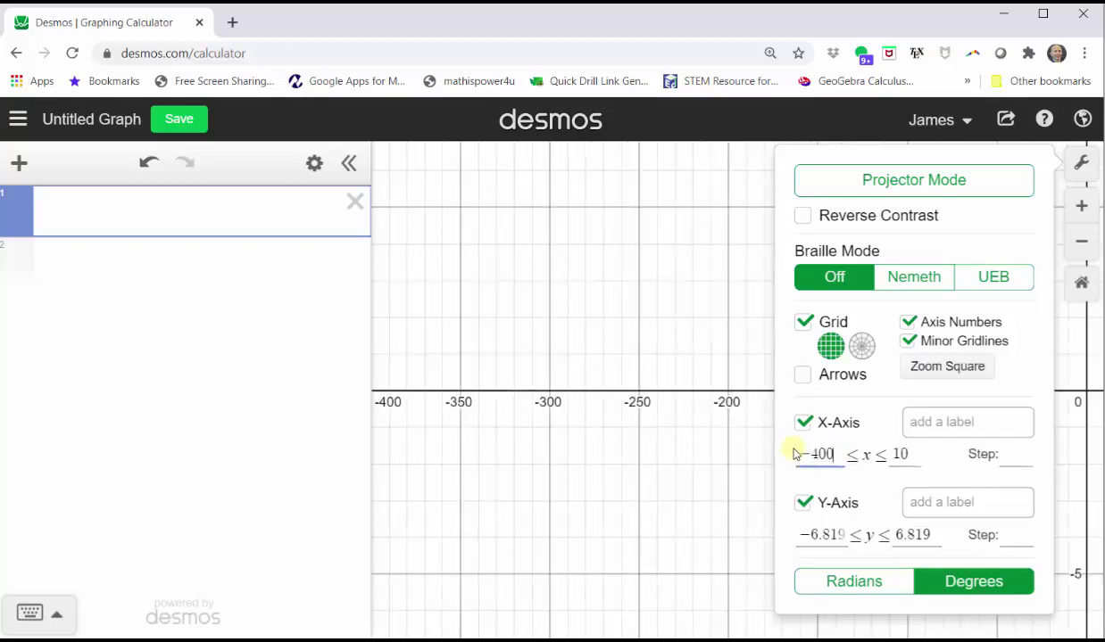
pyautogui.press('Tab')
pyautogui.write('400')
pyautogui.press('Tab')
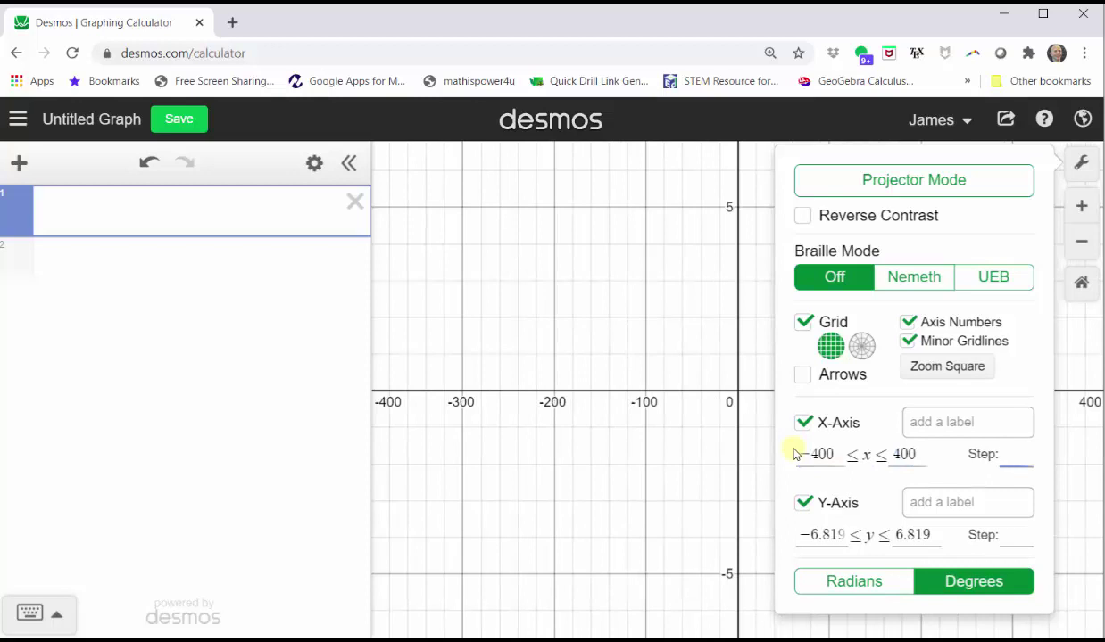
pyautogui.write('90')
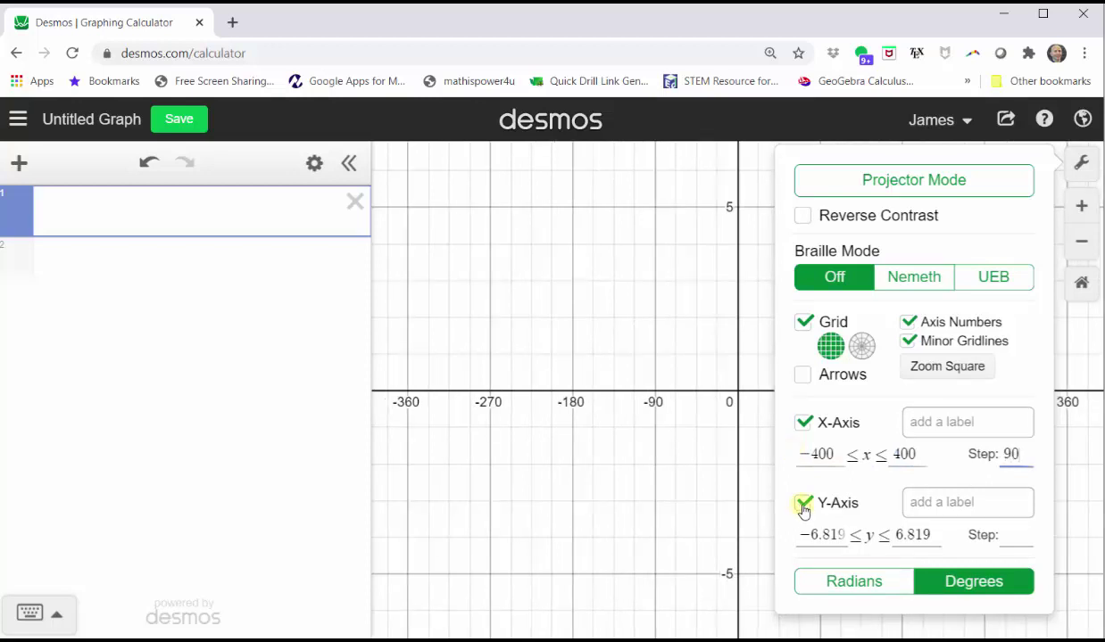
# Step: Set the y-axis range from -2 to 2 with a step of 0.5 and close the graph settings
pyautogui.moveTo(843, 535); pyautogui.dragTo(794, 535)
pyautogui.write('-2')
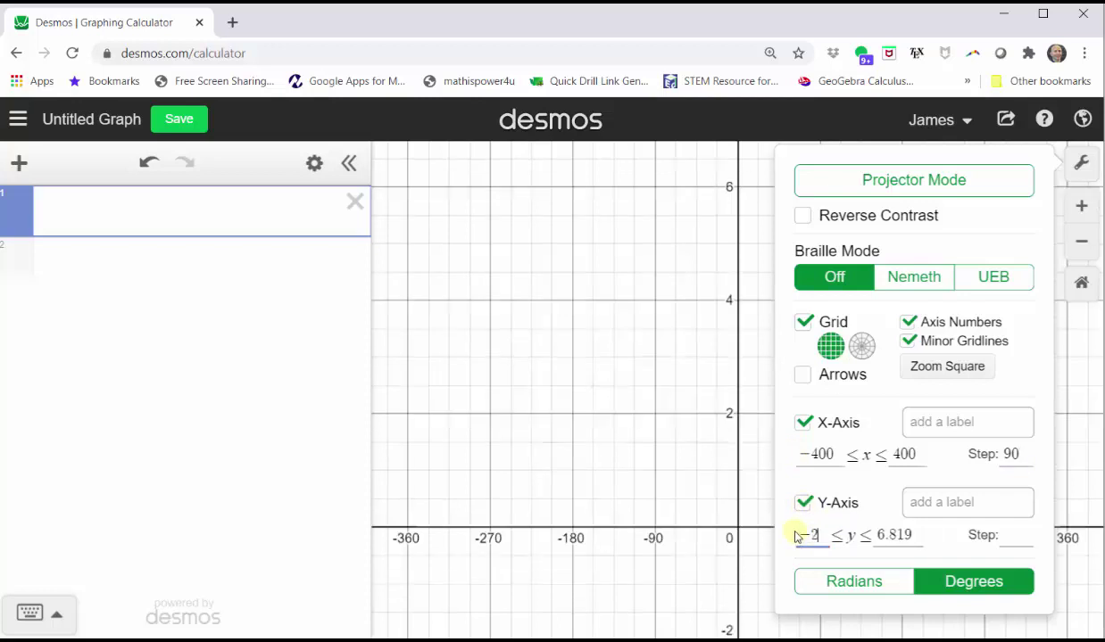
pyautogui.press('Tab')
pyautogui.write('2')
pyautogui.press('Tab')
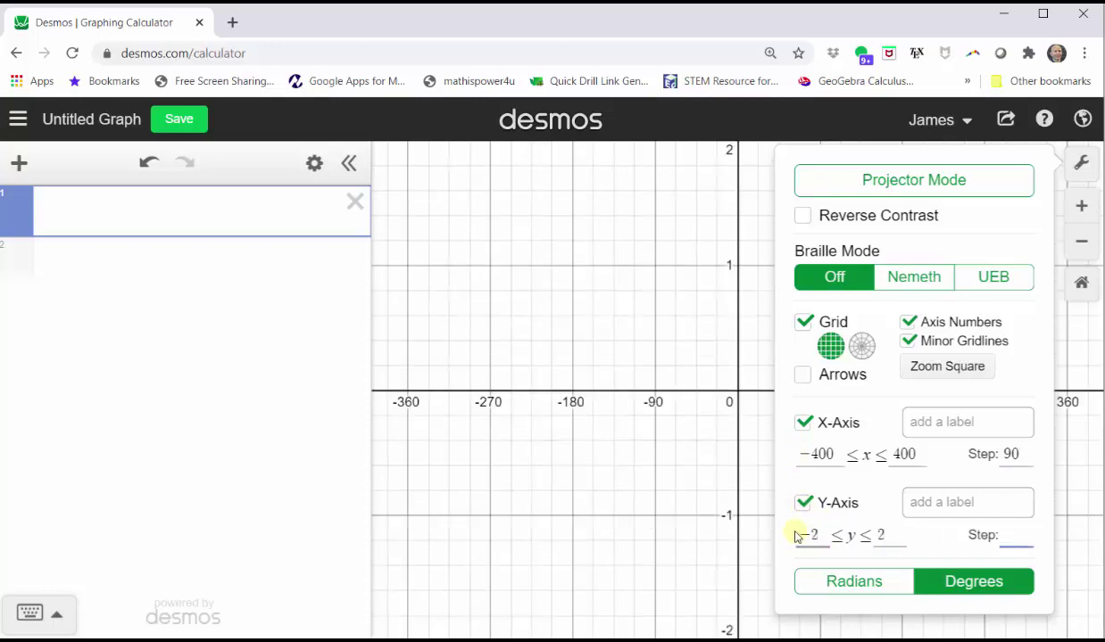
pyautogui.write('0.5')
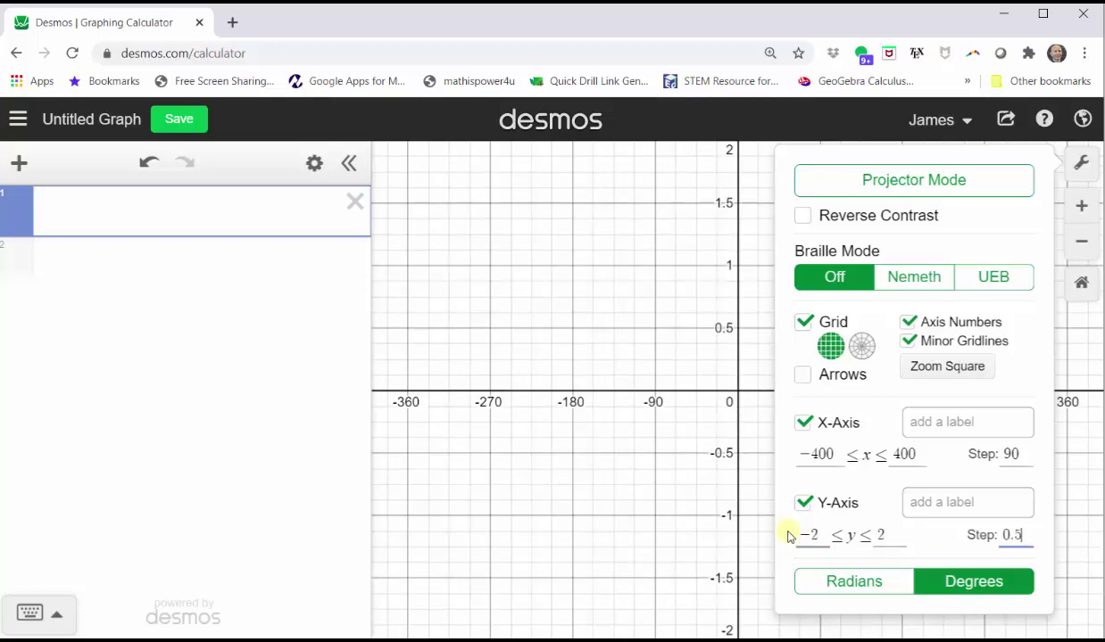
pyautogui.click(1083, 170)
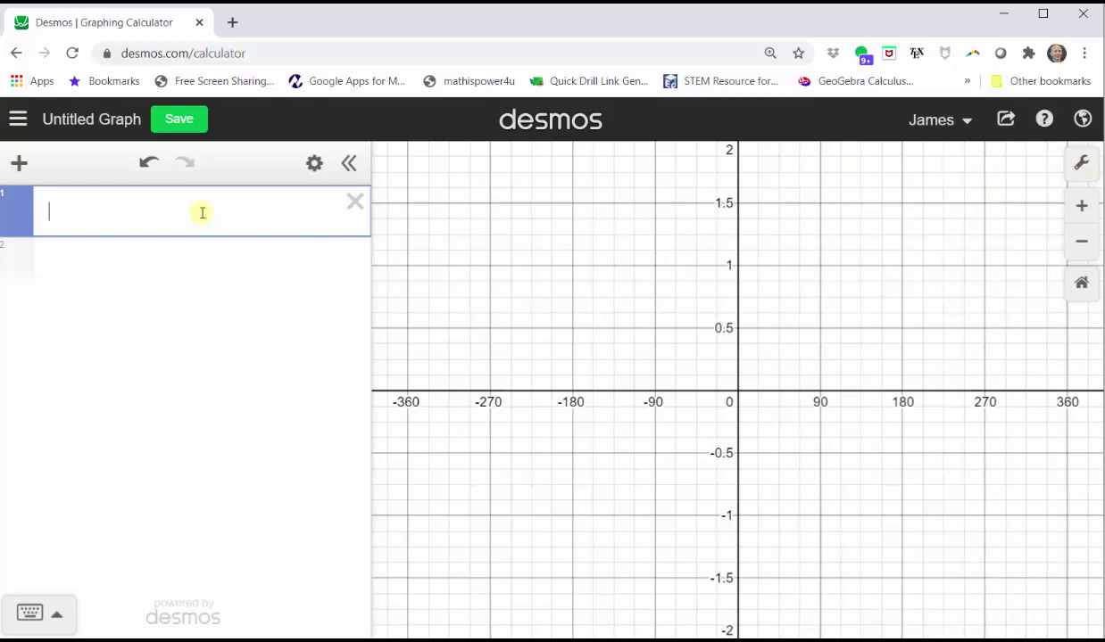
# Step: Graph y = cos(x) in the first expression, inserting the cosine function from the on-screen keypad's trig functions
pyautogui.write('y =')
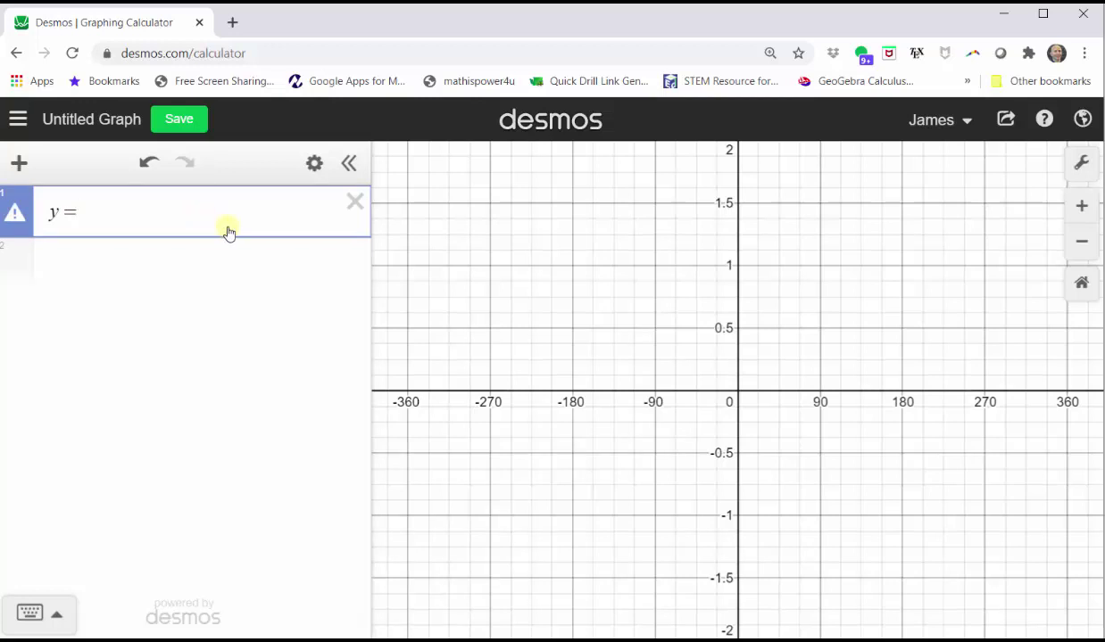
pyautogui.click(29, 612)
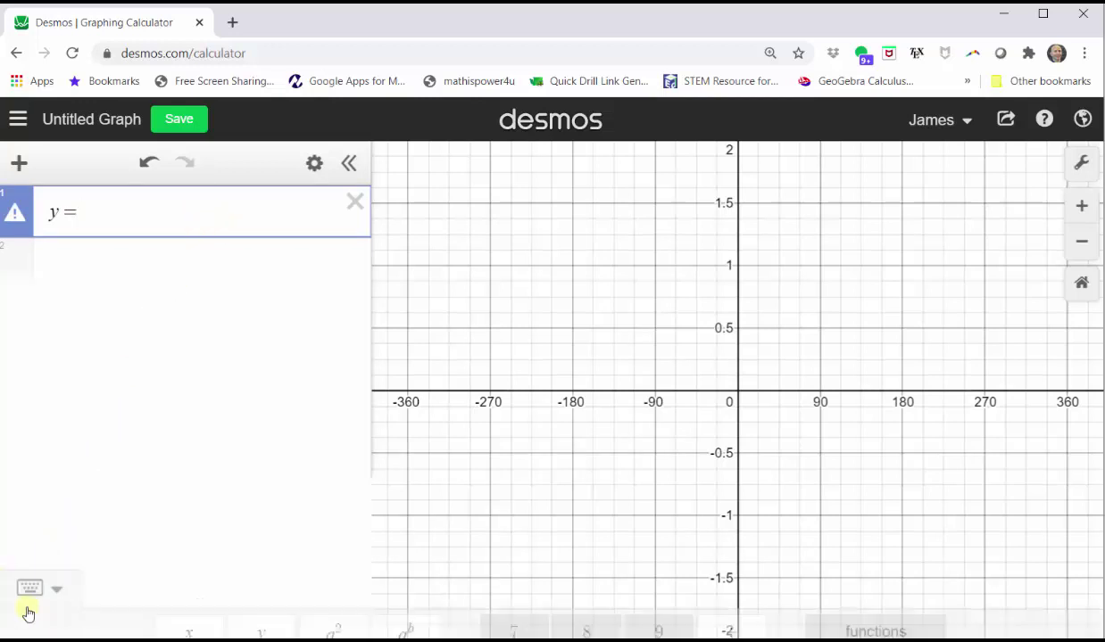
pyautogui.click(834, 507)
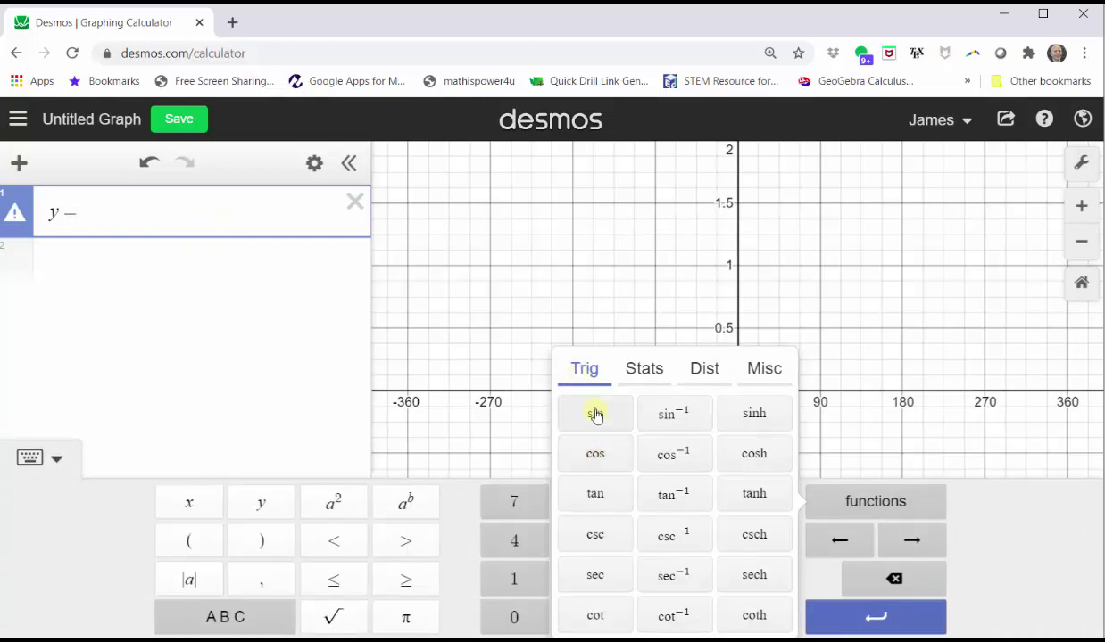
pyautogui.click(594, 454)
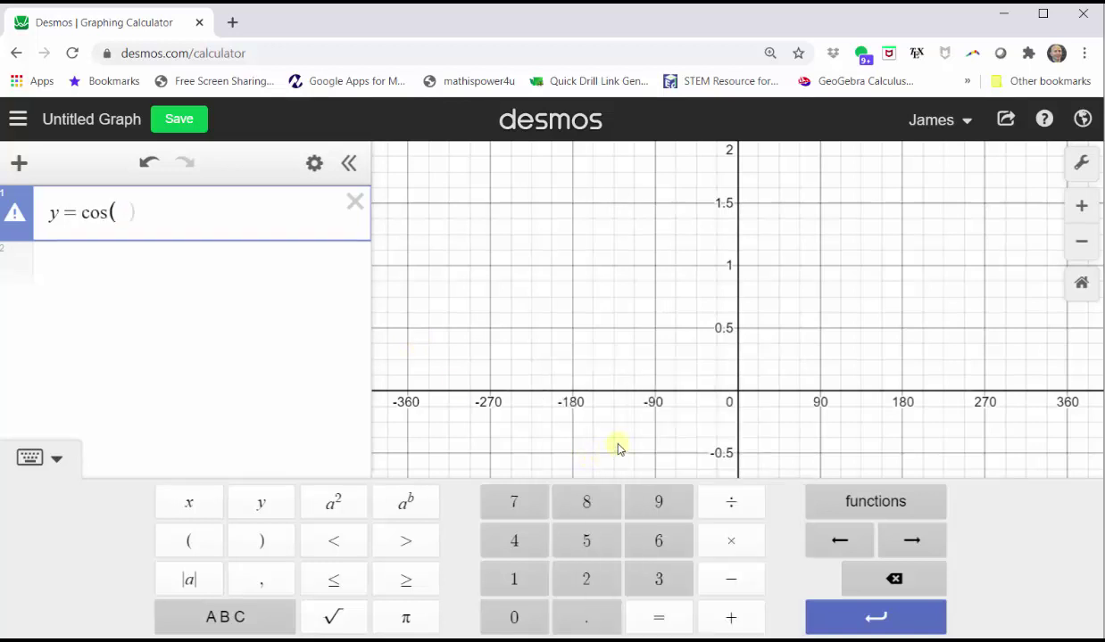
pyautogui.click(31, 457)
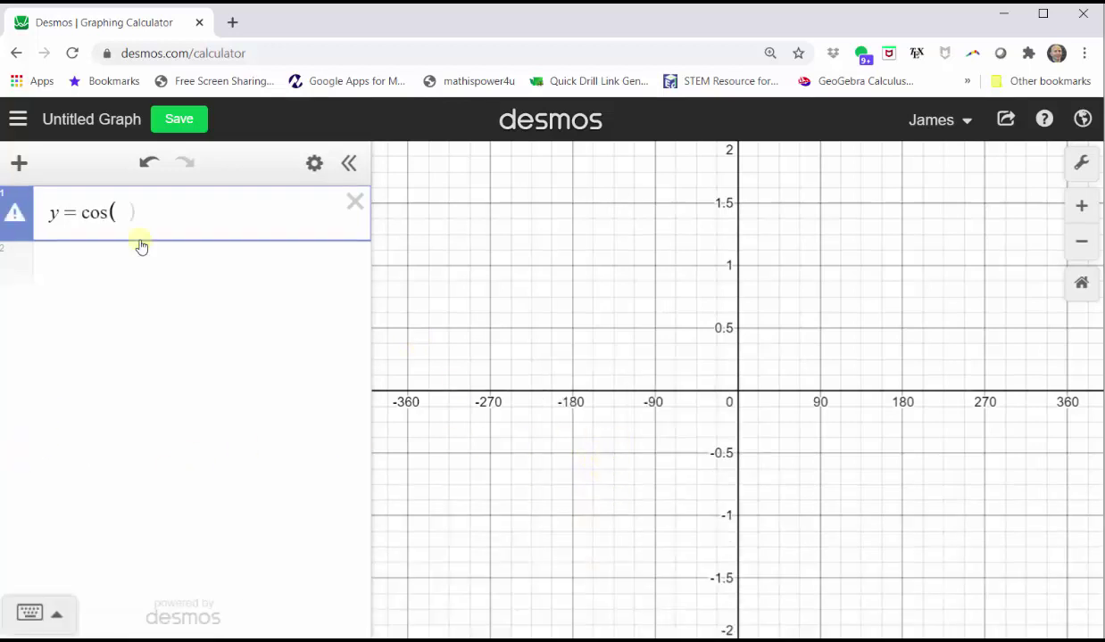
pyautogui.write('x')
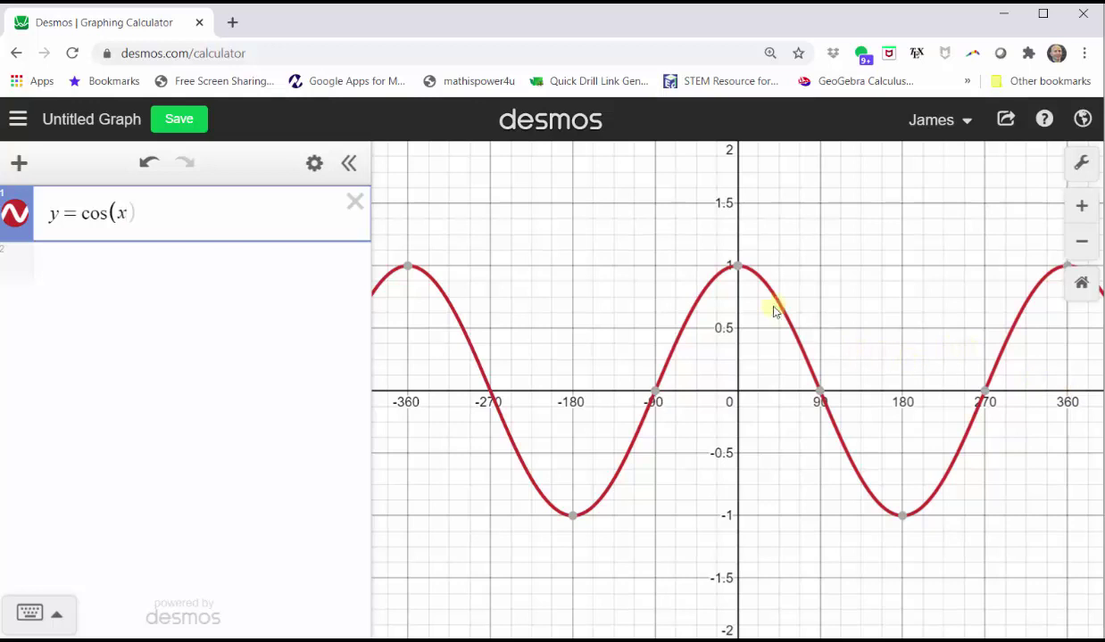
# Step: Show the coordinates of the cosine curve's maxima at x = -360 and 0 and its minima at x = -180 and 180
pyautogui.click(407, 266)
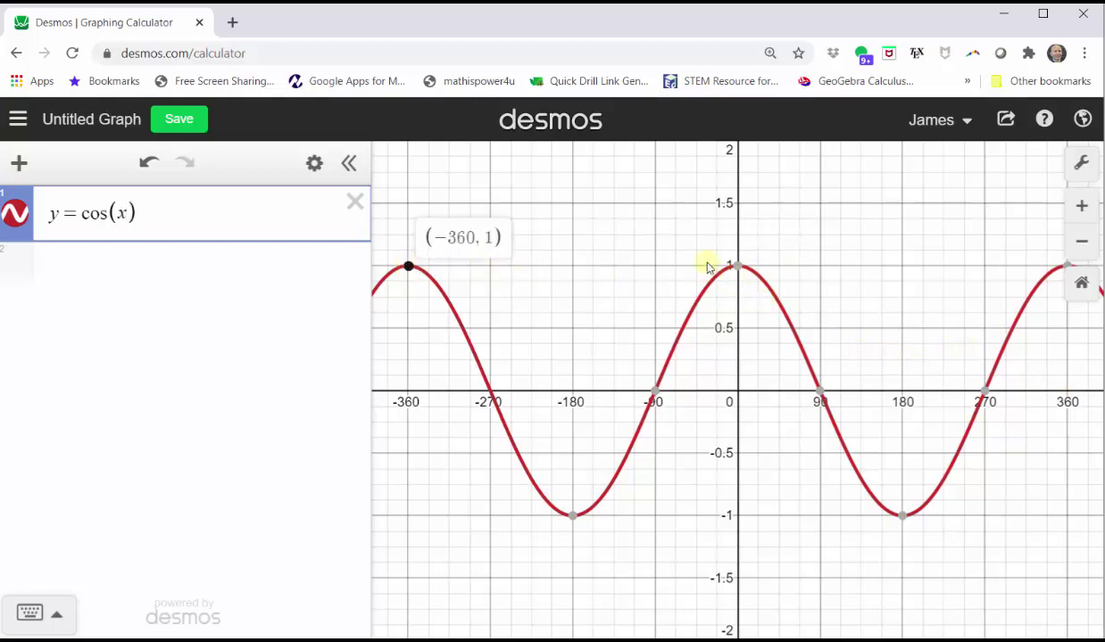
pyautogui.click(735, 266)
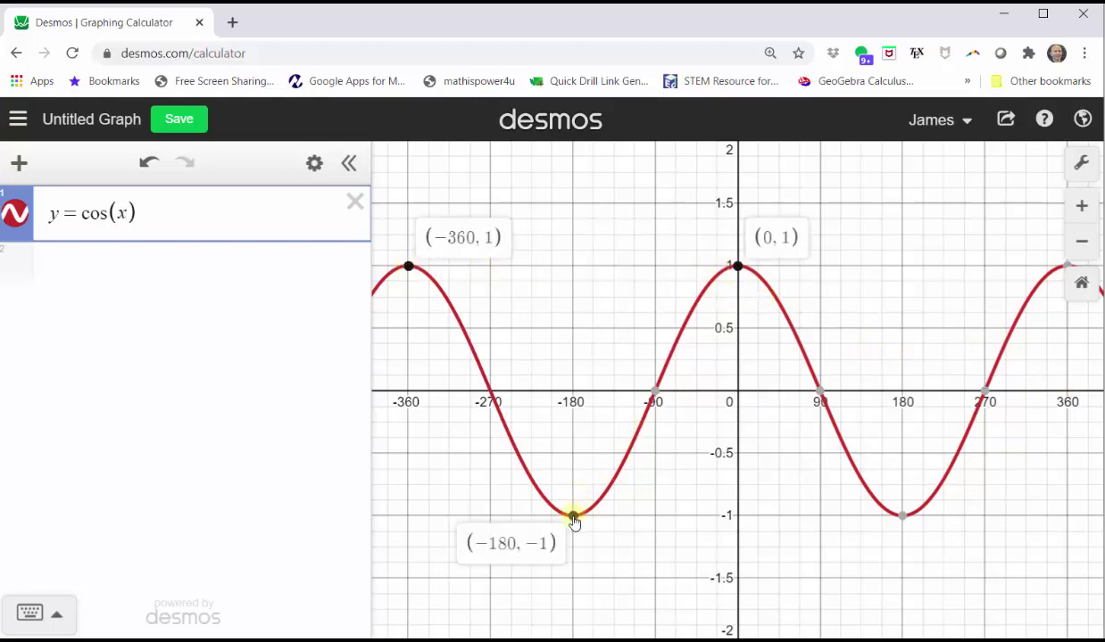
pyautogui.click(573, 518)
pyautogui.click(901, 516)
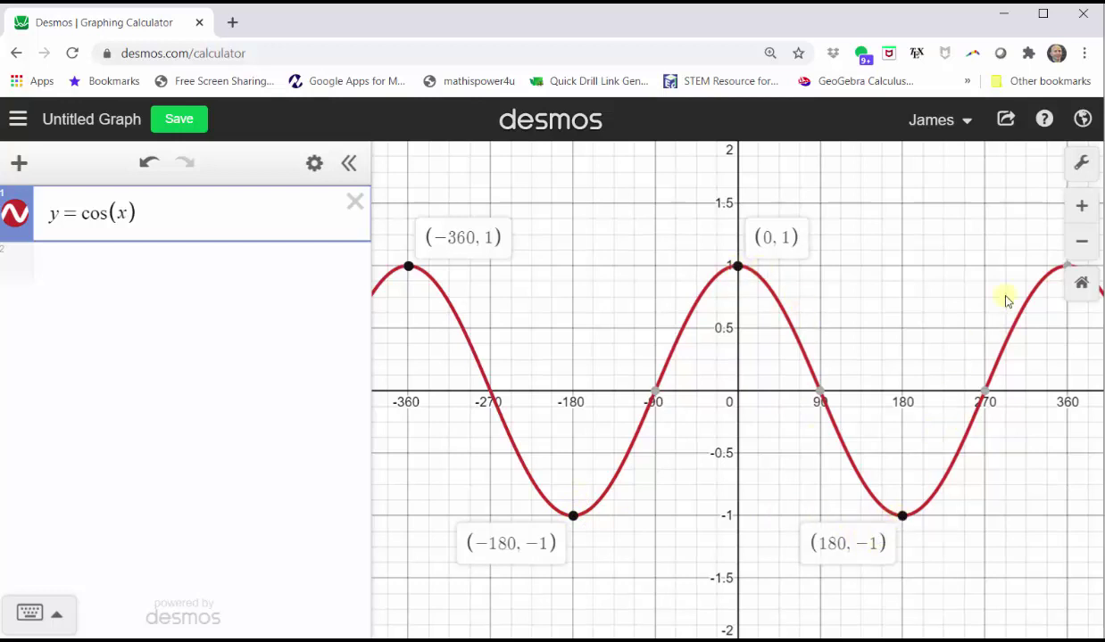
pyautogui.click(783, 425)
# Step: Add the vertical lines x = 0 and x = 360 as new expressions to bound one cycle of the curve
pyautogui.moveTo(784, 427); pyautogui.dragTo(649, 409)
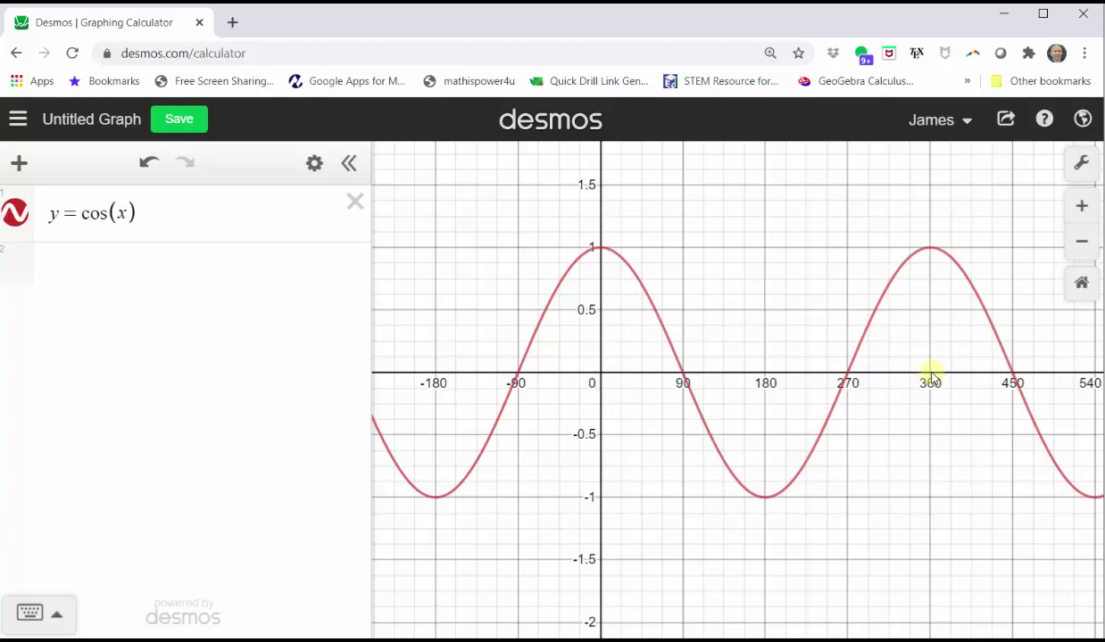
pyautogui.click(252, 284)
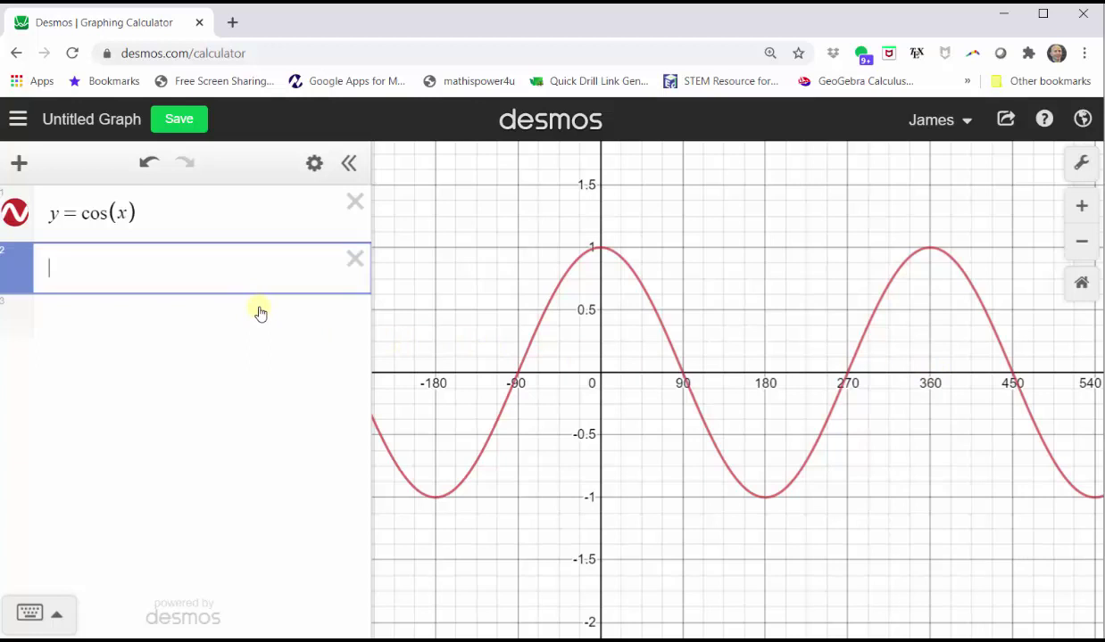
pyautogui.write('x=0')
pyautogui.press('Return')
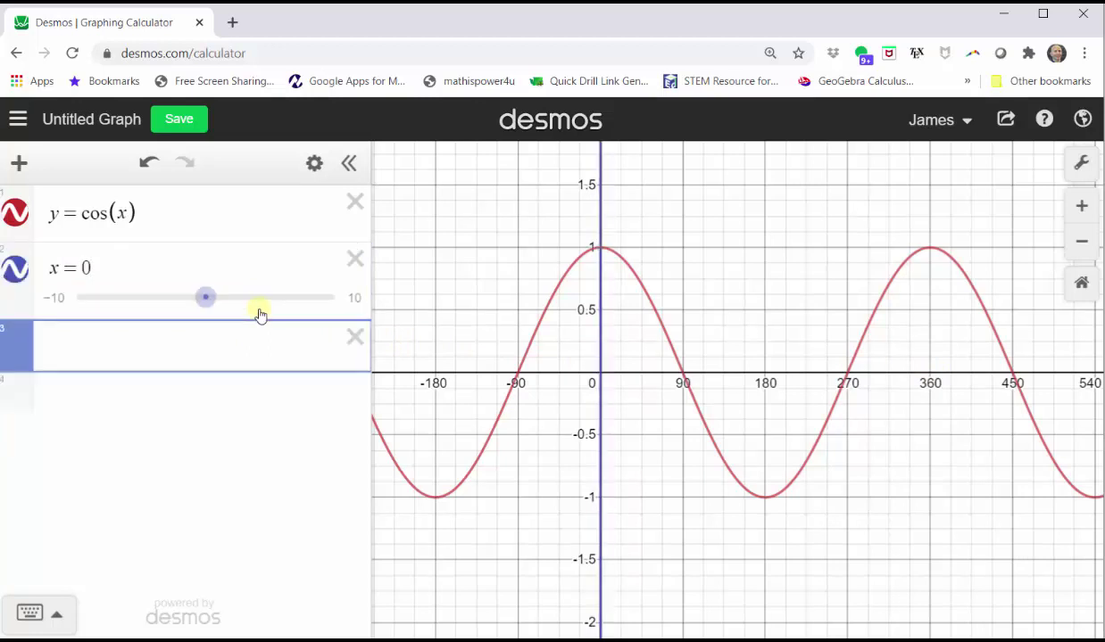
pyautogui.write('x=360')
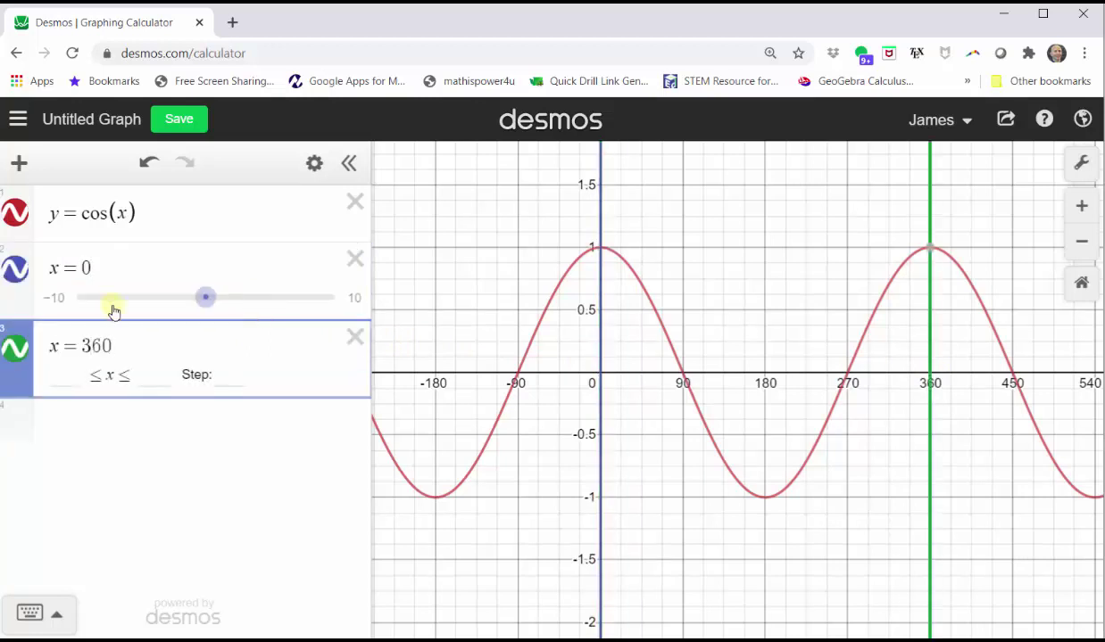
# Step: Change the lines x = 0 and x = 360 to a dotted style in black
pyautogui.click(20, 273)
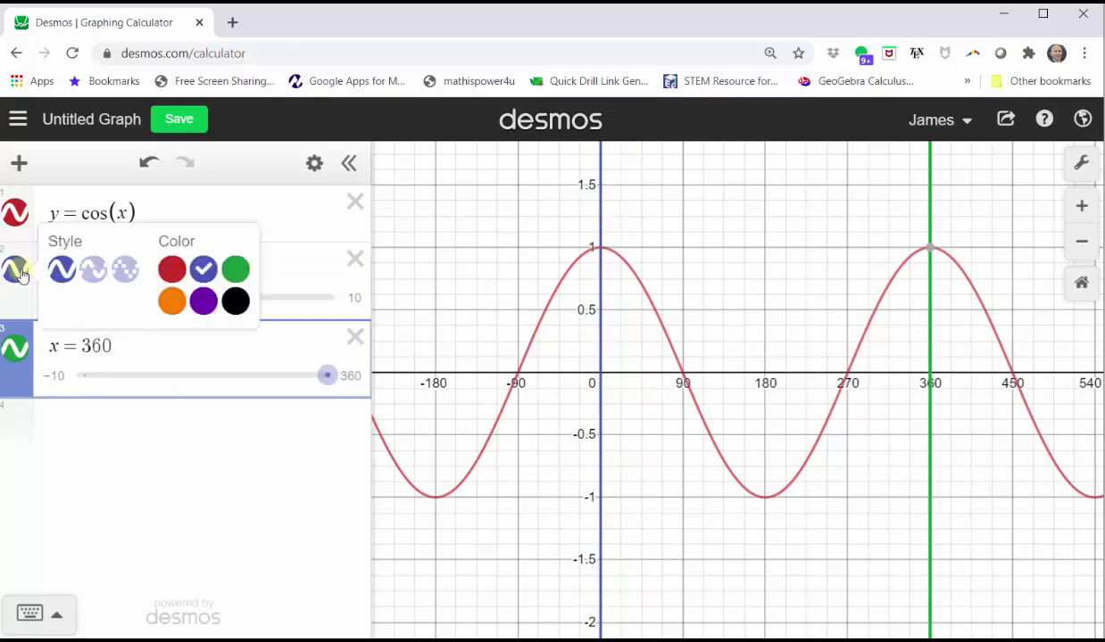
pyautogui.click(125, 269)
pyautogui.click(236, 300)
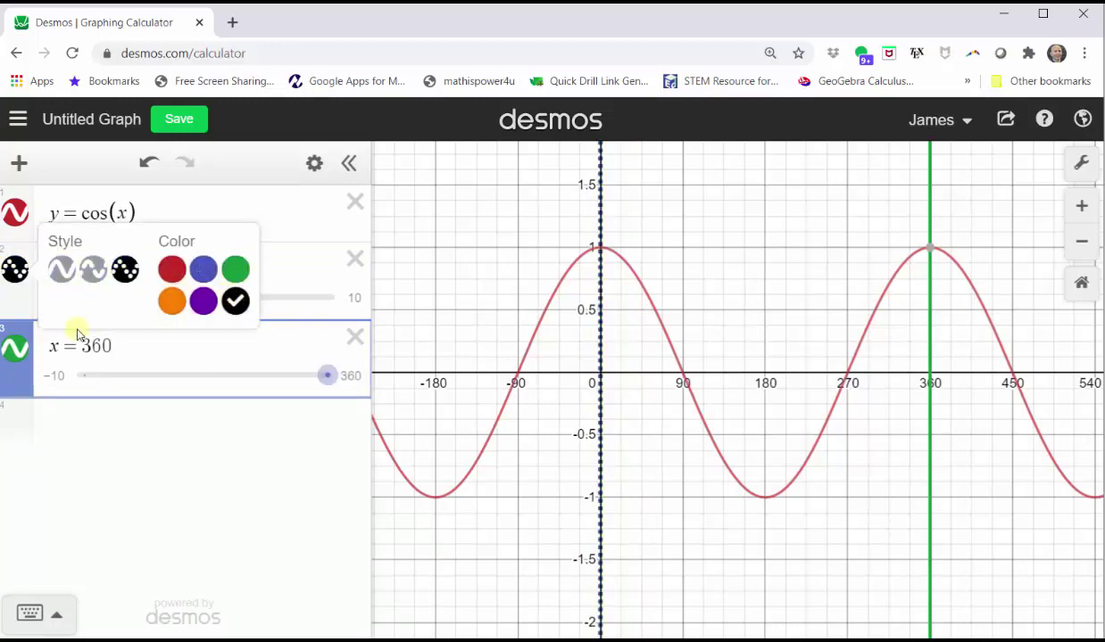
pyautogui.click(15, 348)
pyautogui.click(125, 348)
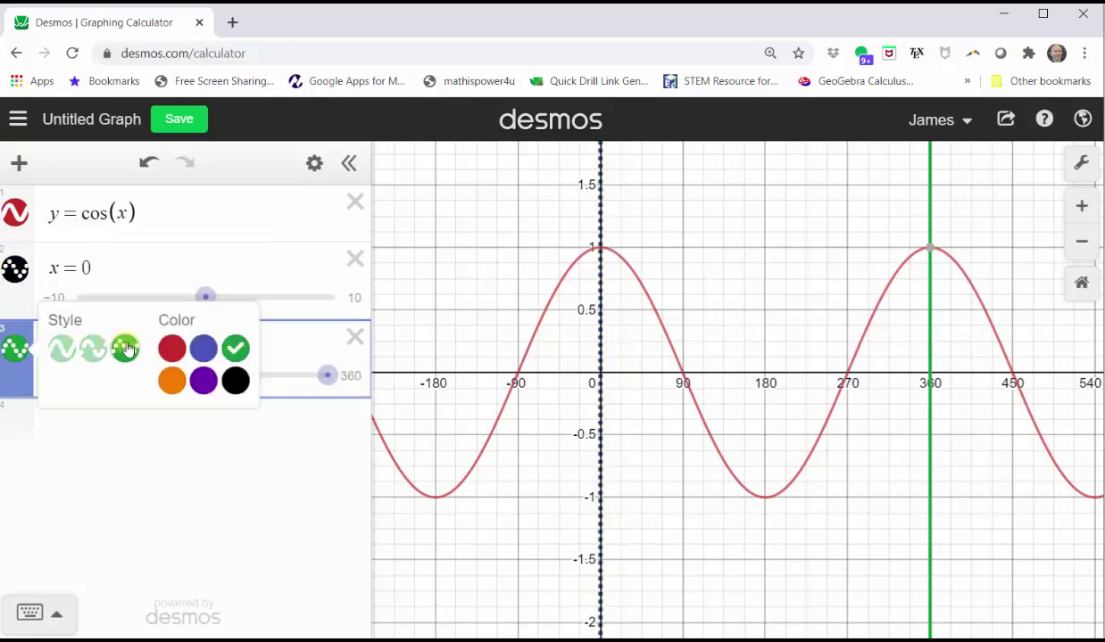
pyautogui.click(235, 381)
pyautogui.click(626, 439)
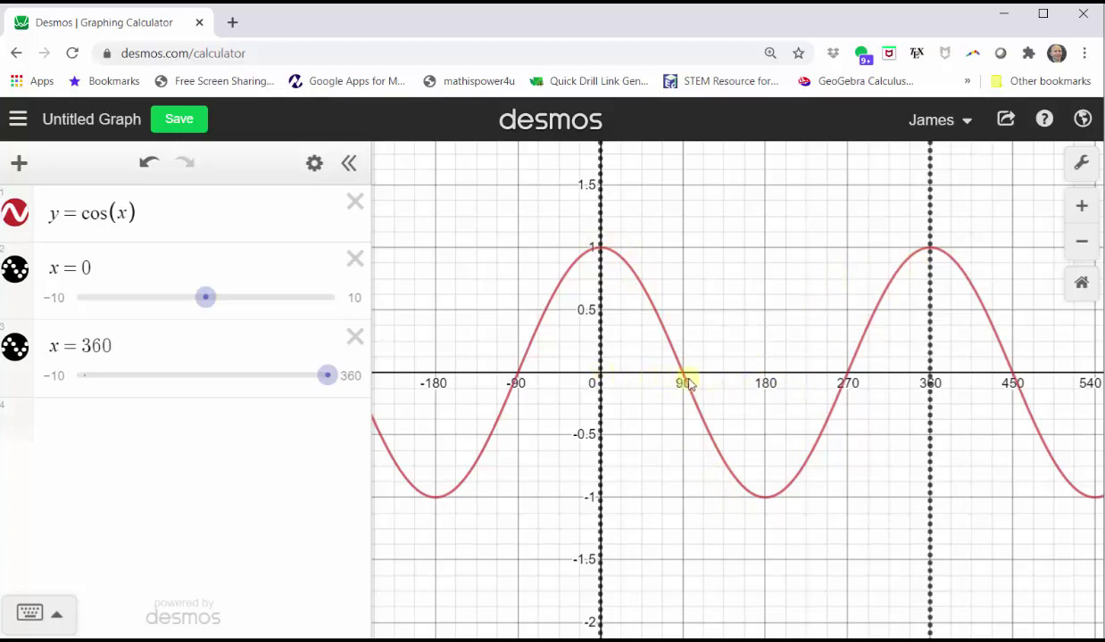
# Step: Add the vertical lines x = 90, x = 180 and x = 270 as new expressions
pyautogui.click(176, 421)
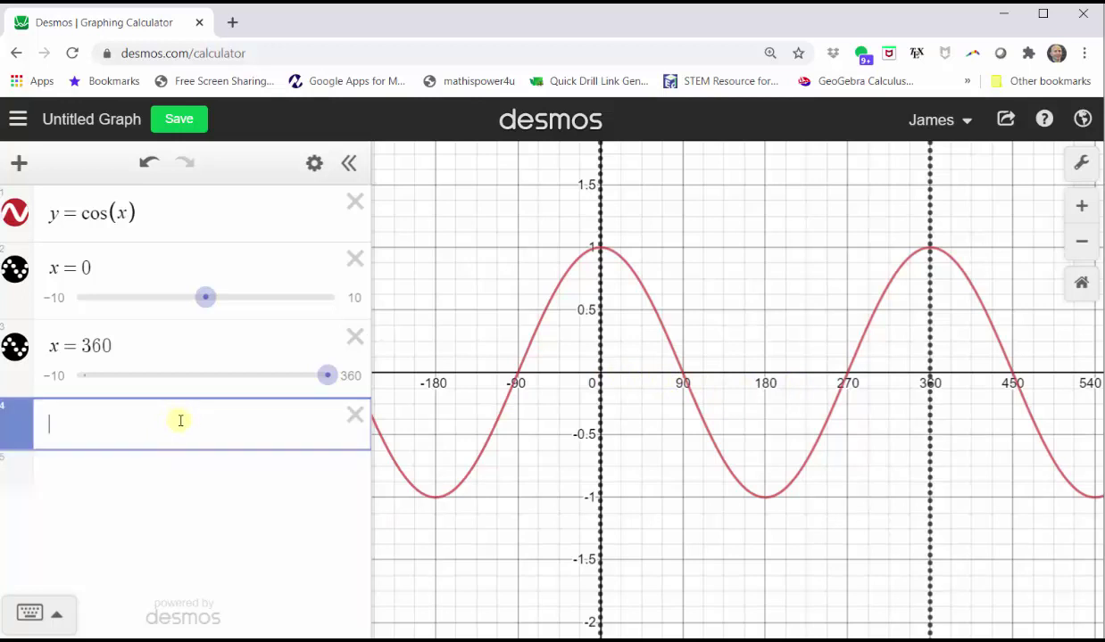
pyautogui.write('x = 90')
pyautogui.press('Return')
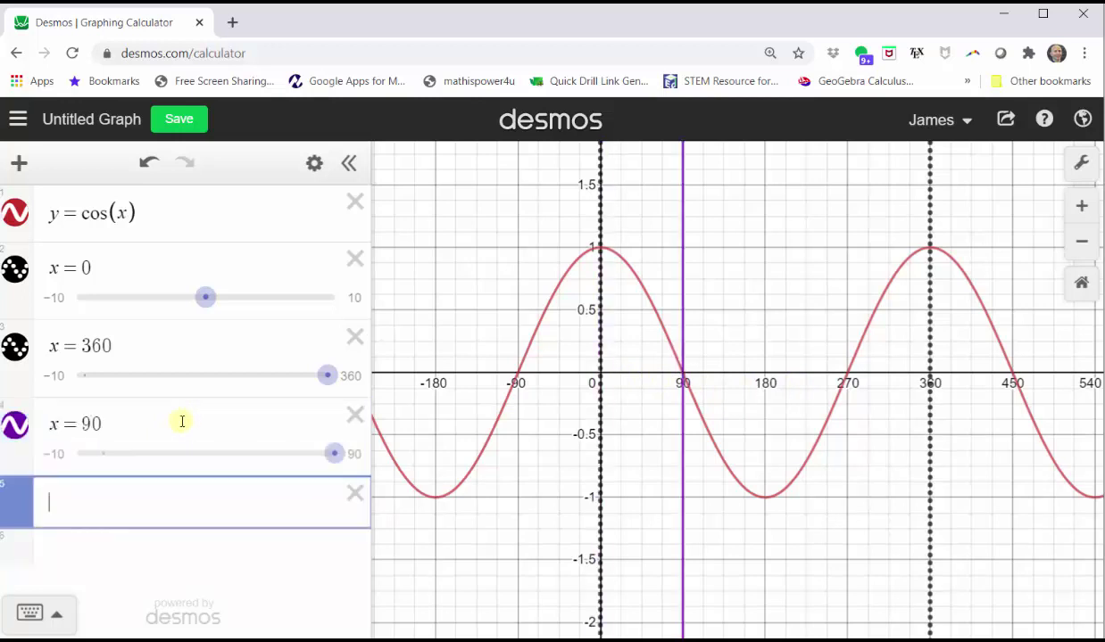
pyautogui.write('x = 180')
pyautogui.press('Return')
pyautogui.write('x')
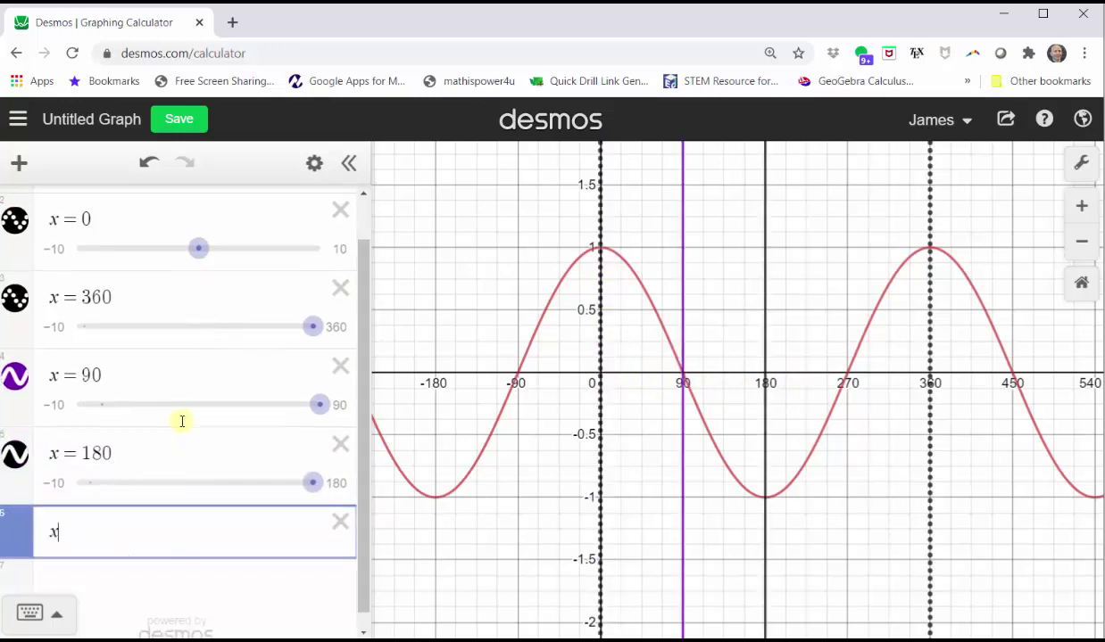
pyautogui.write(' = 270')
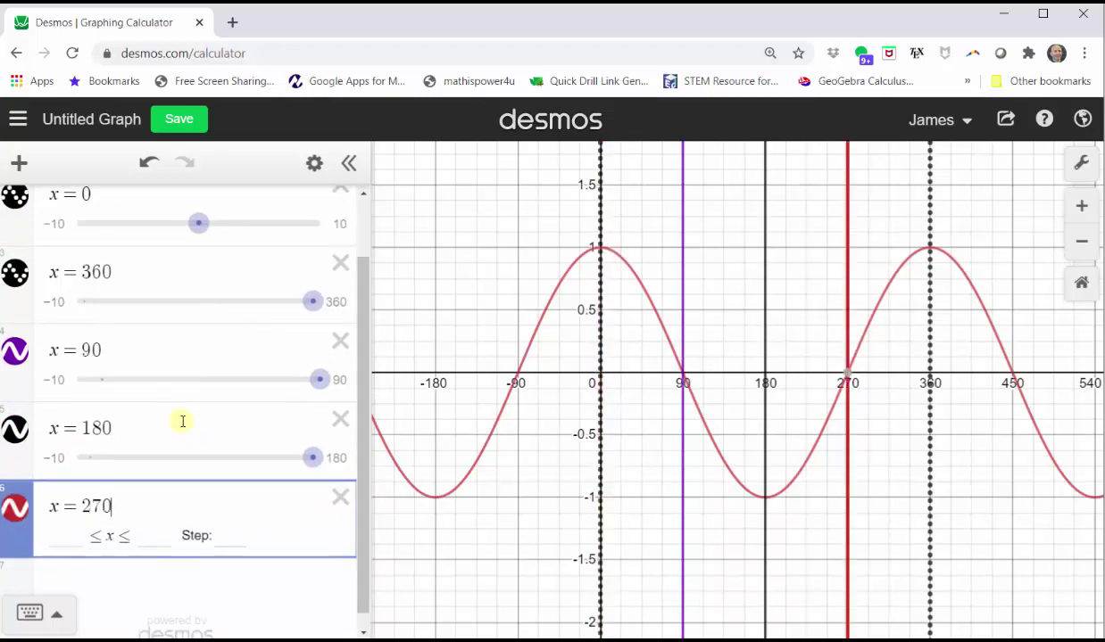
# Step: Change the lines x = 90, x = 180 and x = 270 to a dotted style in black
pyautogui.click(15, 352)
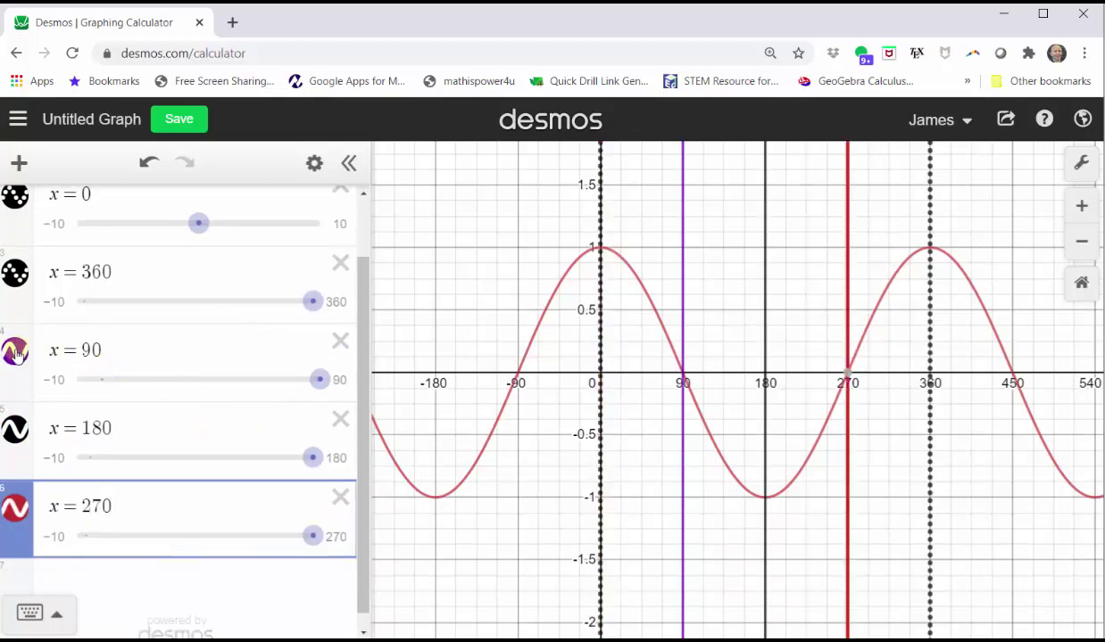
pyautogui.click(124, 352)
pyautogui.click(236, 383)
pyautogui.click(15, 429)
pyautogui.click(125, 428)
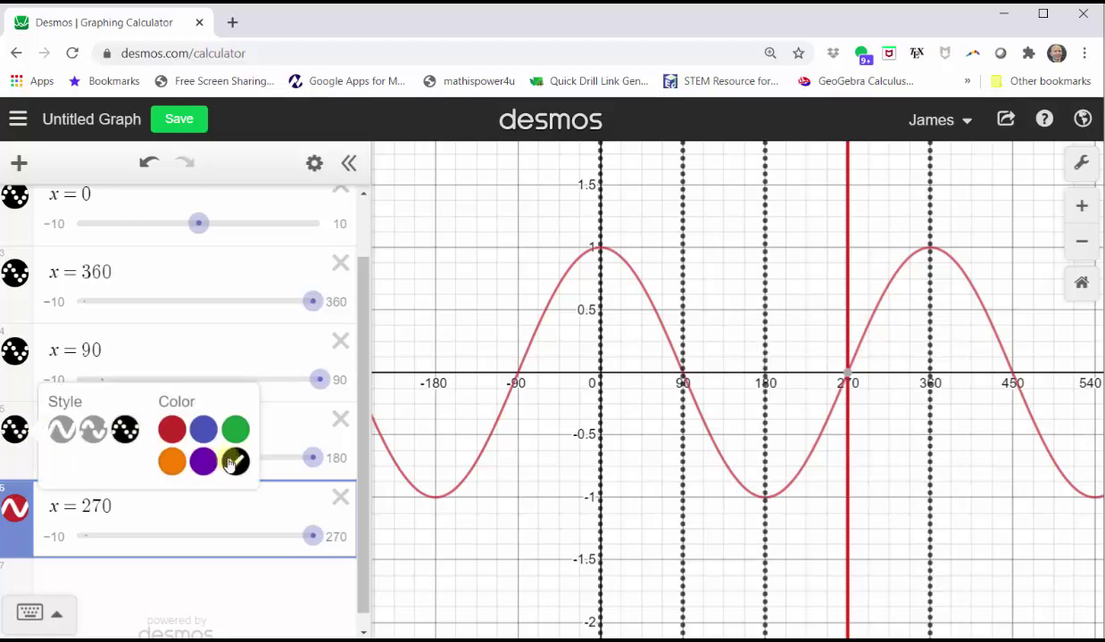
pyautogui.click(12, 508)
pyautogui.click(125, 509)
pyautogui.click(235, 540)
pyautogui.click(553, 353)
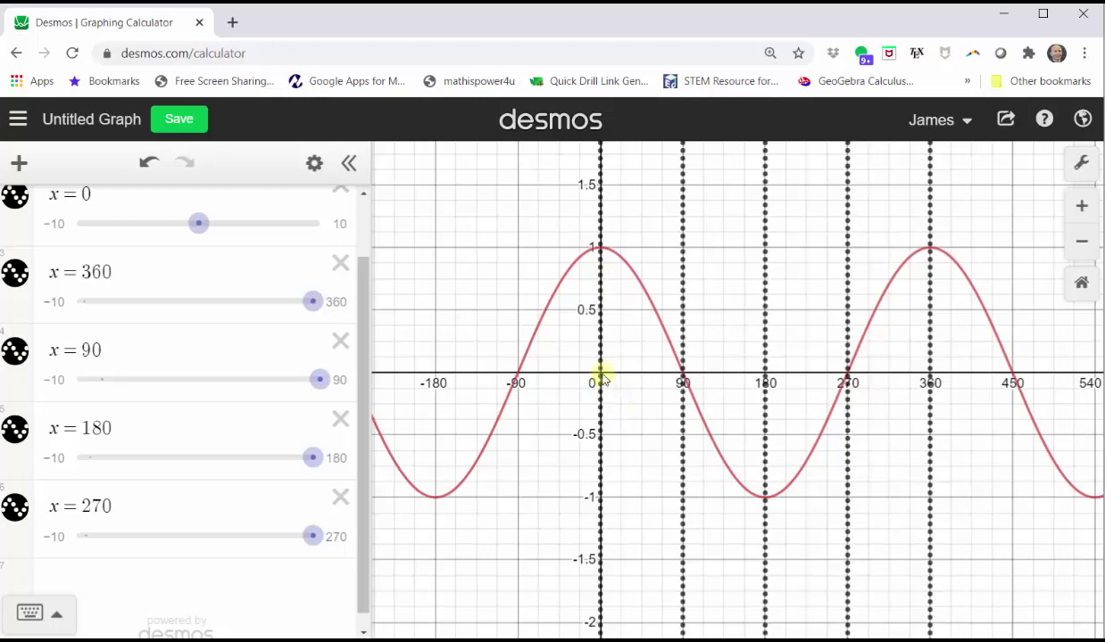
# Step: Display the coordinates of the cosine curve's key points at x = 0, 90, 180, 270 and 360
pyautogui.click(600, 250)
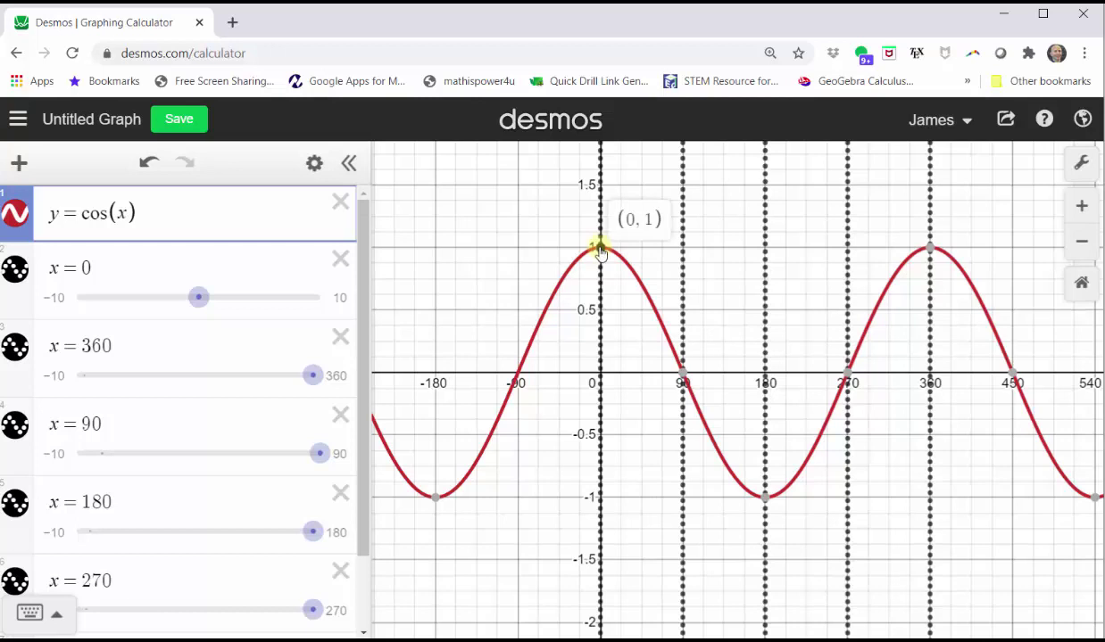
pyautogui.click(683, 373)
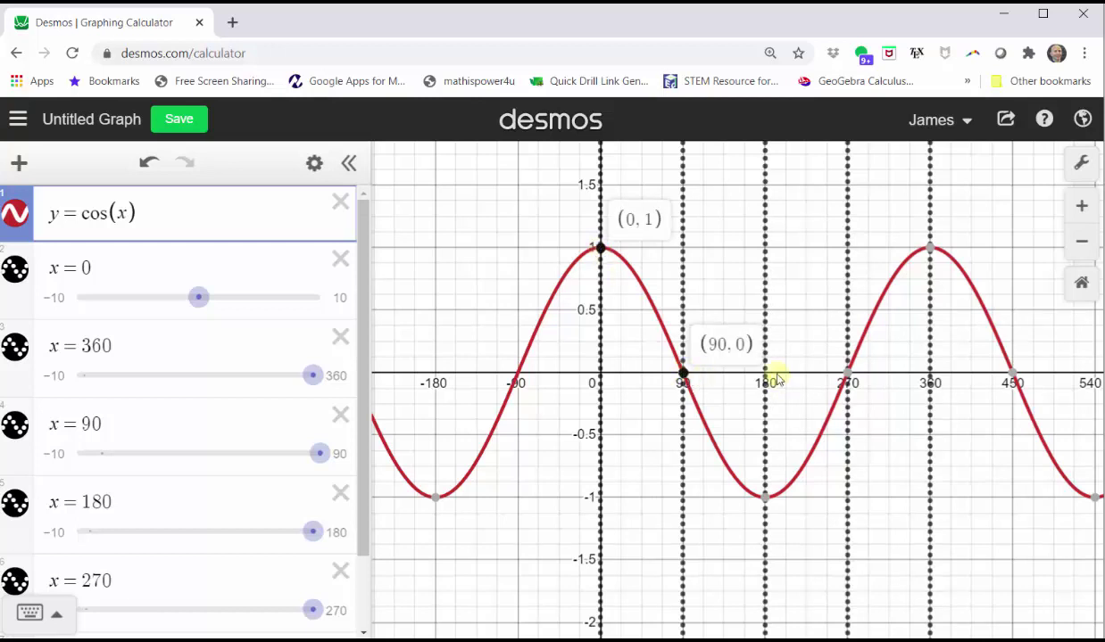
pyautogui.click(765, 498)
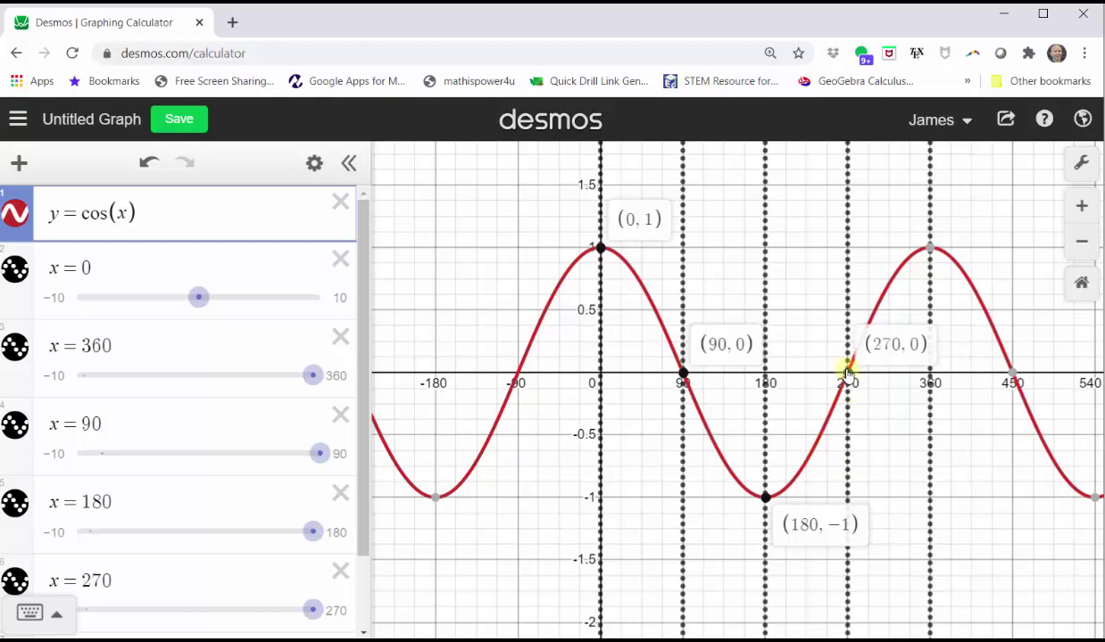
pyautogui.click(847, 374)
pyautogui.click(931, 250)
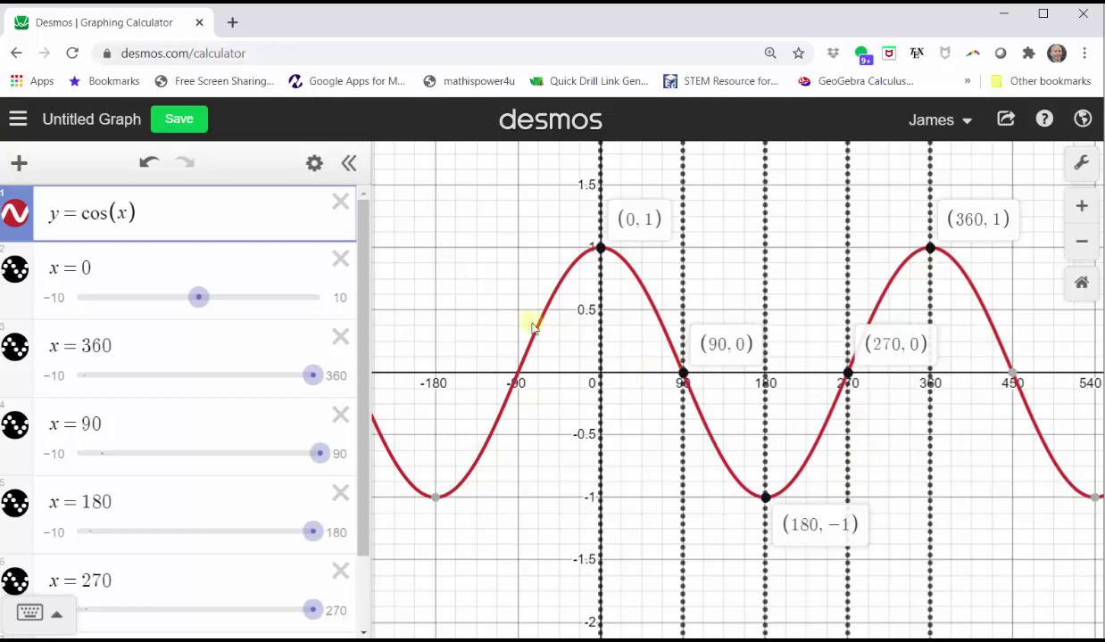
# Step: Hide the y = cos(x) curve and the vertical lines x = 0, 360, 90, 180 and 270
pyautogui.click(14, 213)
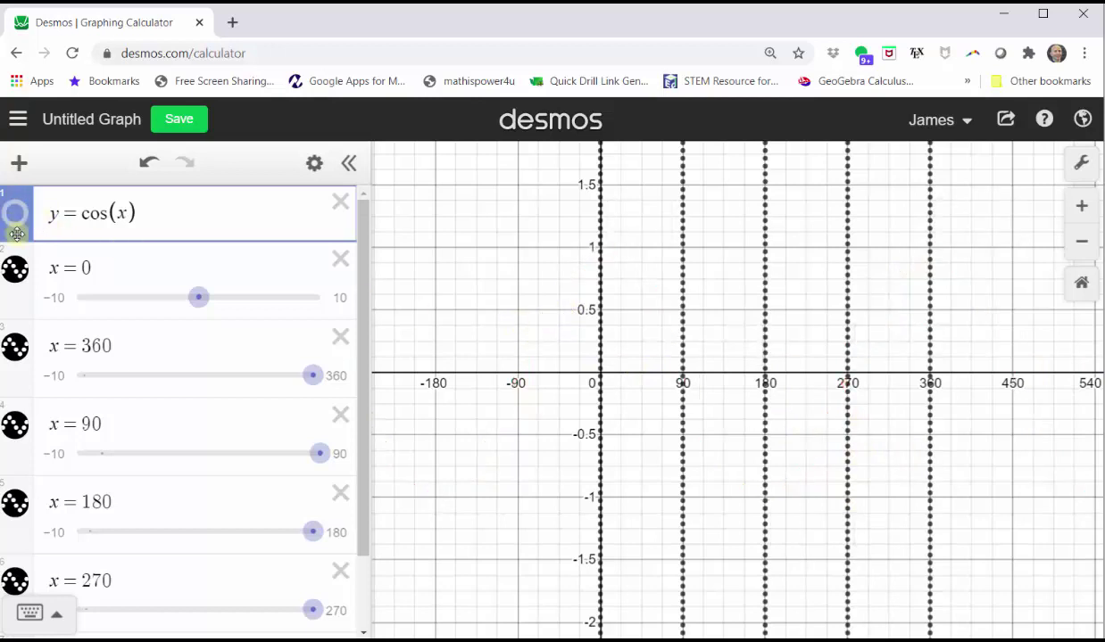
pyautogui.click(15, 268)
pyautogui.click(14, 345)
pyautogui.click(15, 424)
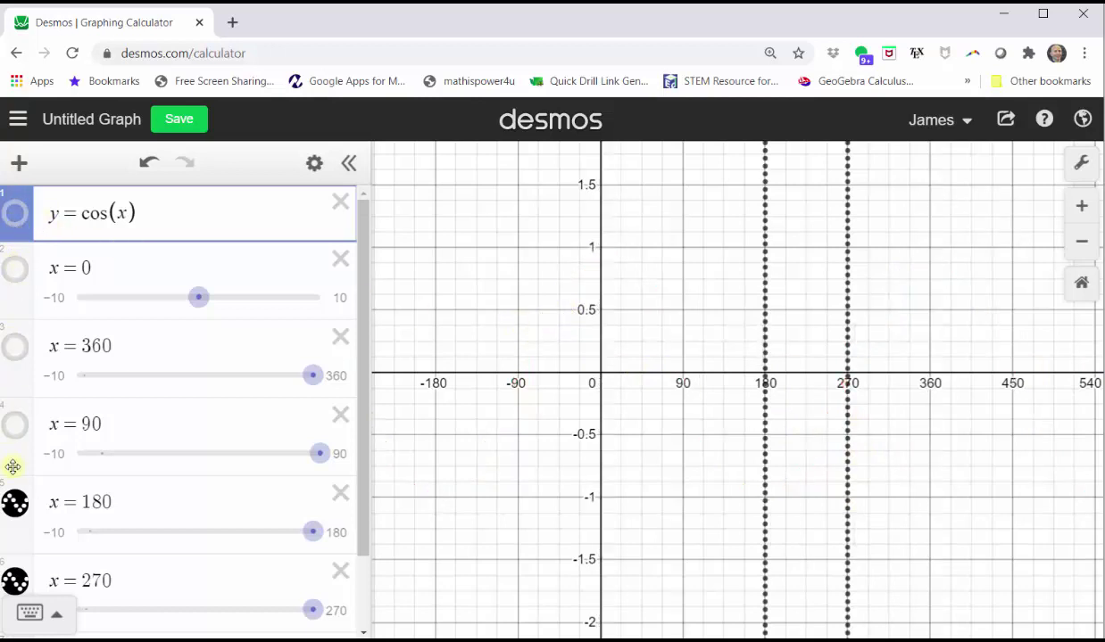
pyautogui.click(15, 503)
pyautogui.click(14, 581)
# Step: Add y = sin(x) as a new expression and inspect its curve on both sides of the y-axis
pyautogui.scroll(-1, 22, 562)
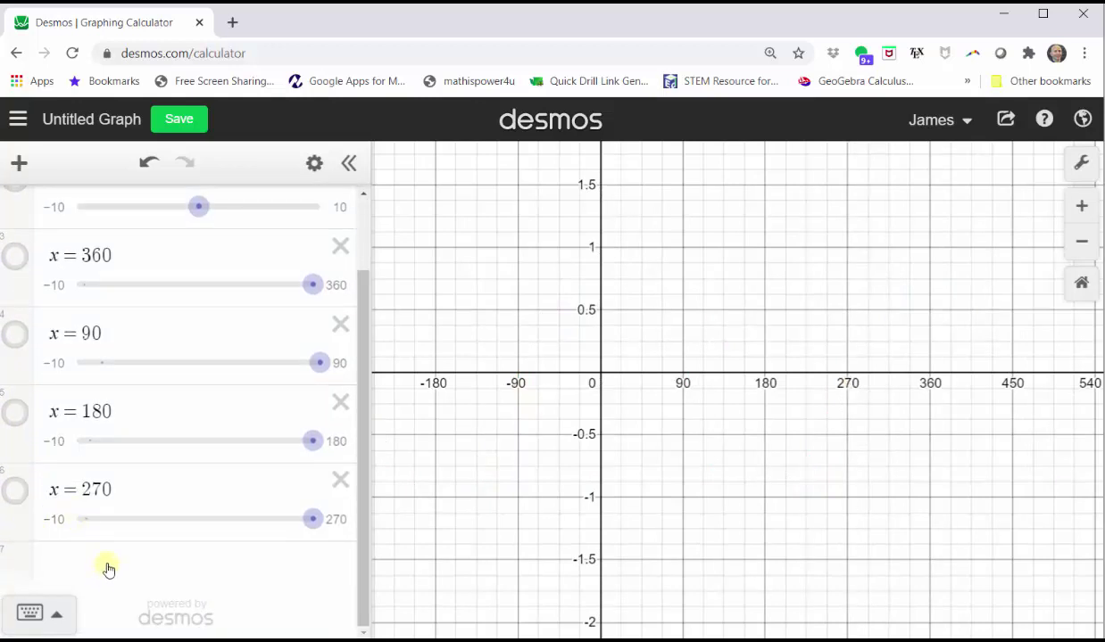
pyautogui.click(108, 569)
pyautogui.write('y=sin(')
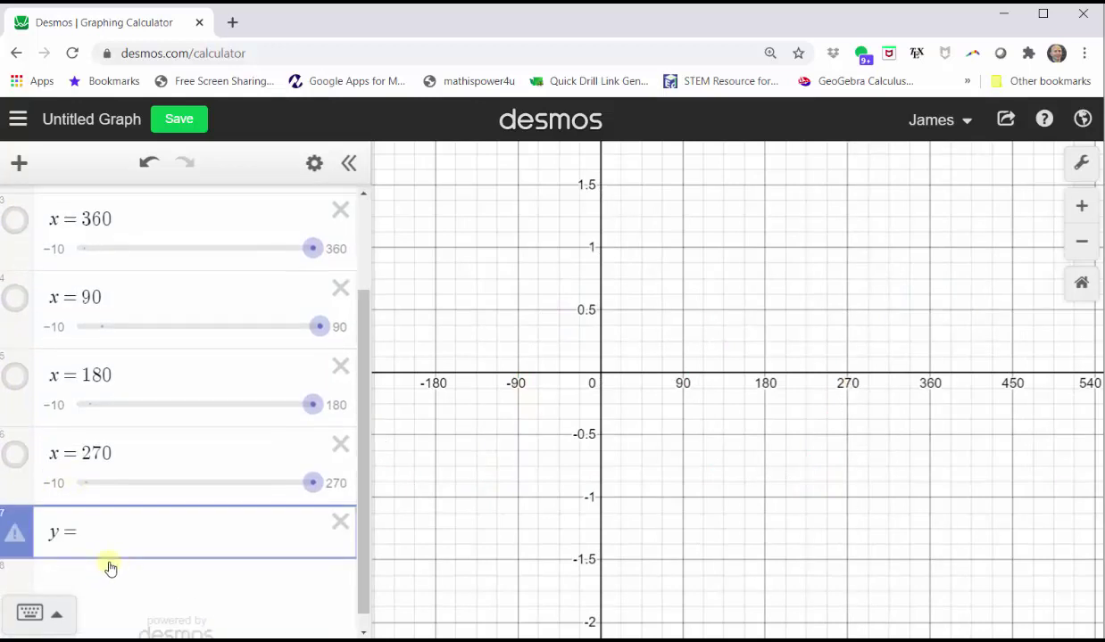
pyautogui.write('x')
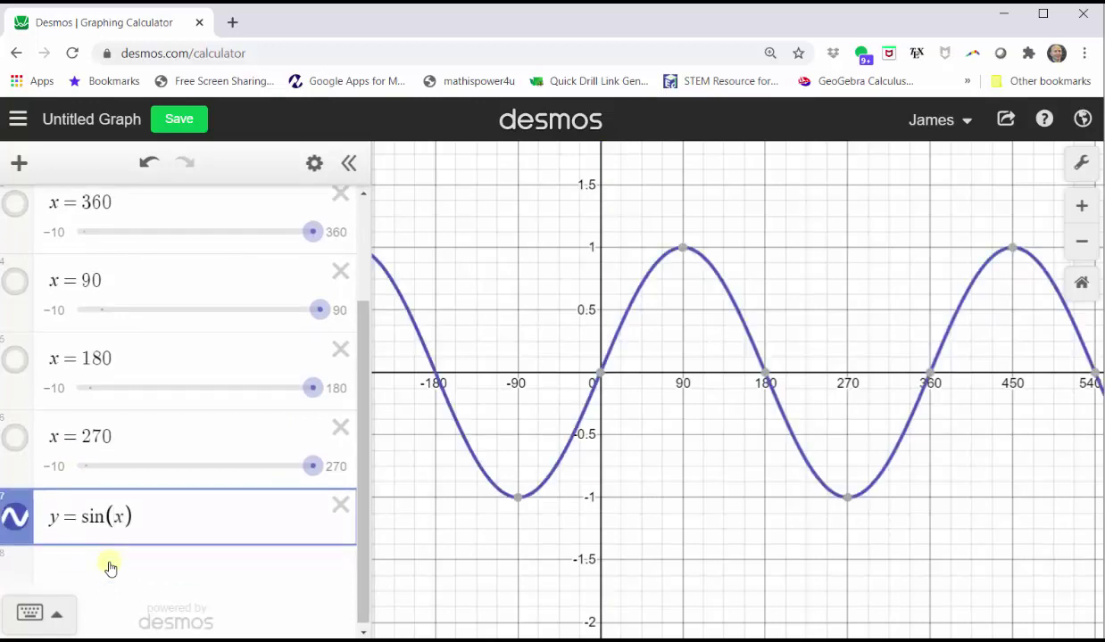
pyautogui.moveTo(624, 446); pyautogui.dragTo(761, 444)
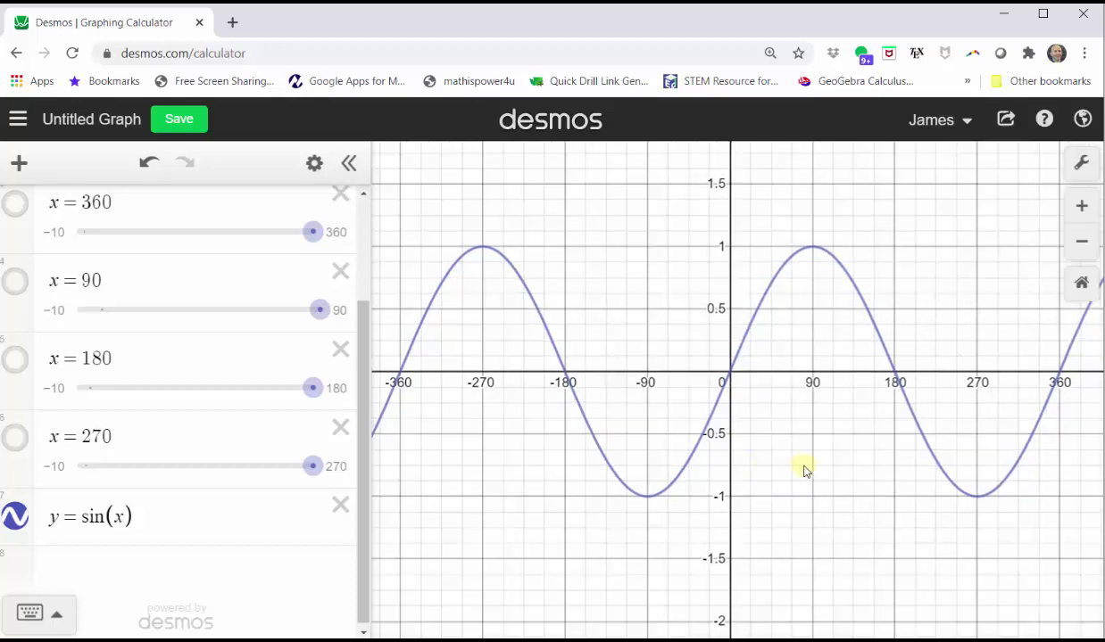
pyautogui.moveTo(801, 463); pyautogui.dragTo(629, 473)
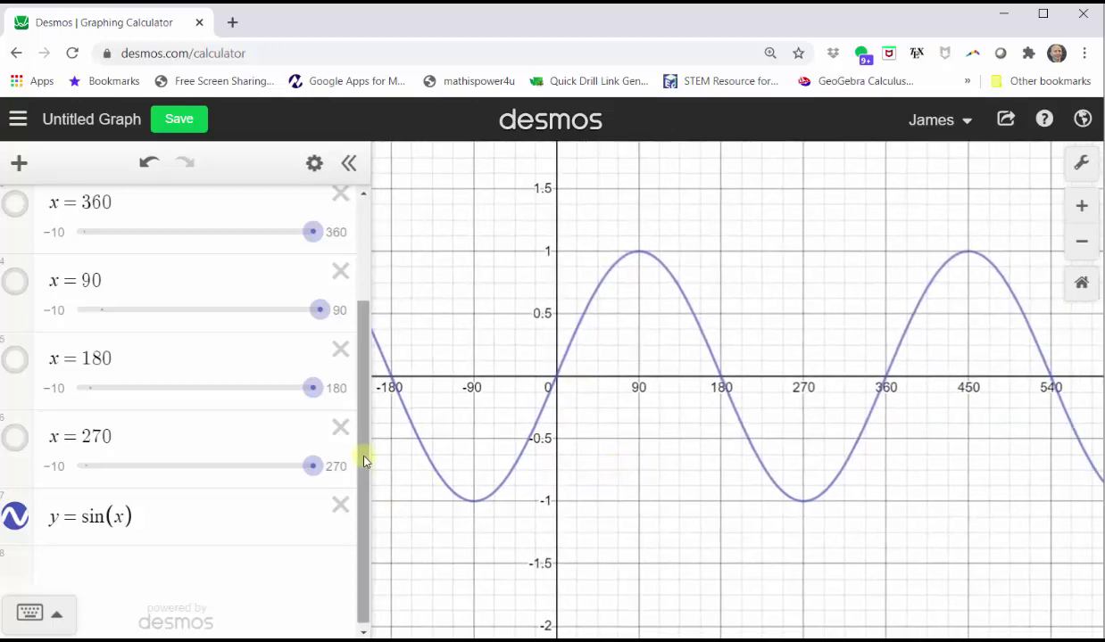
# Step: Show the dotted vertical lines x = 0, 360, 90, 180 and 270 again over the sine curve
pyautogui.moveTo(365, 456); pyautogui.dragTo(368, 376)
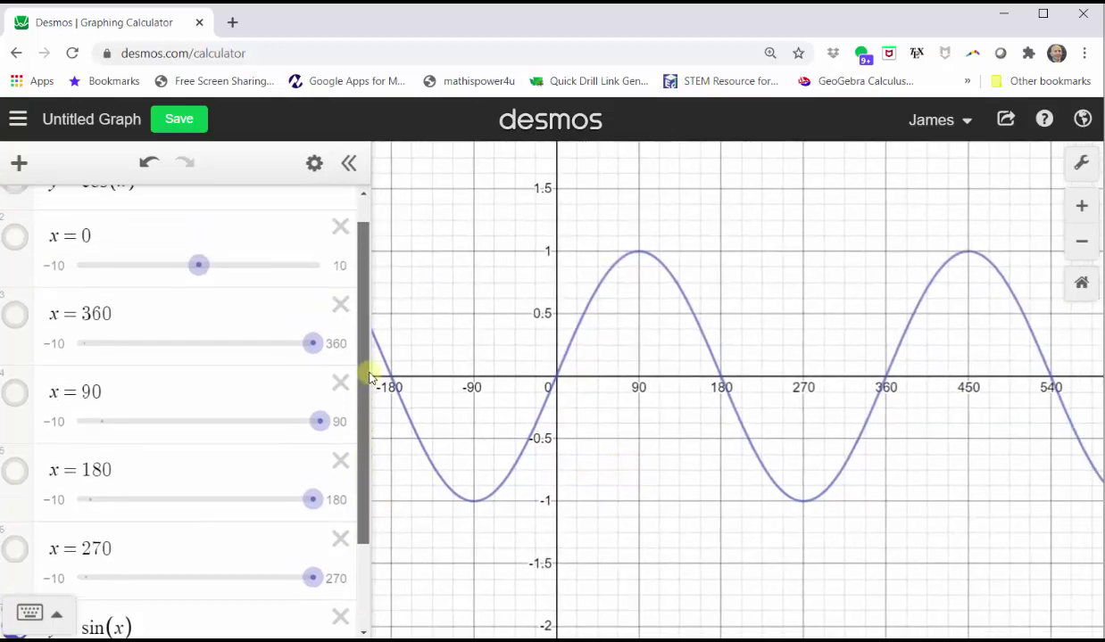
pyautogui.click(15, 236)
pyautogui.click(15, 316)
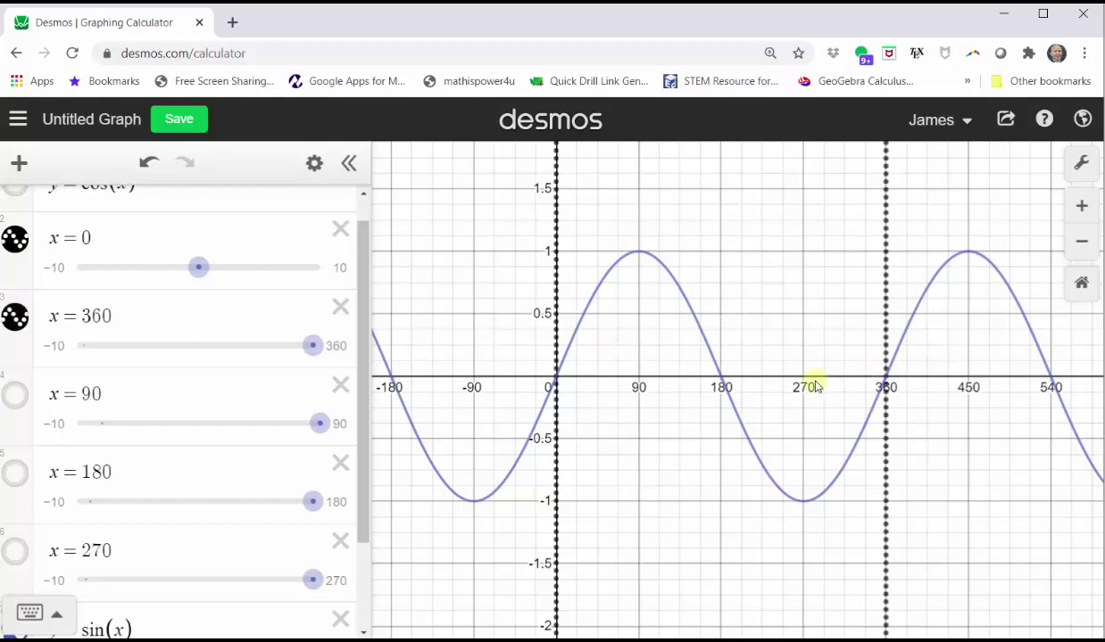
pyautogui.click(15, 396)
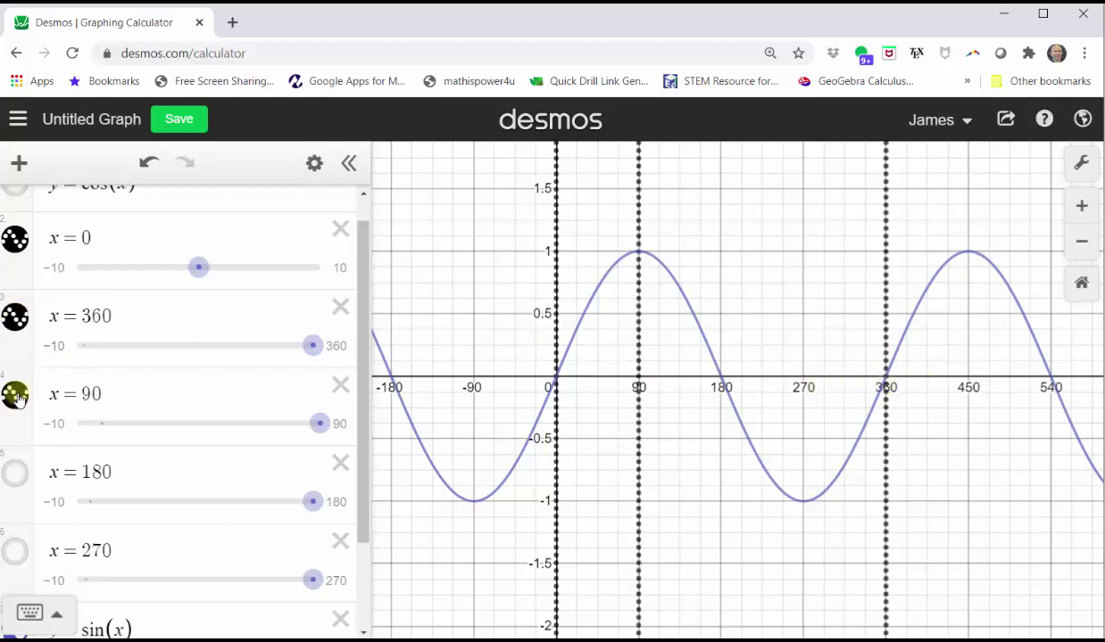
pyautogui.click(16, 475)
pyautogui.click(15, 551)
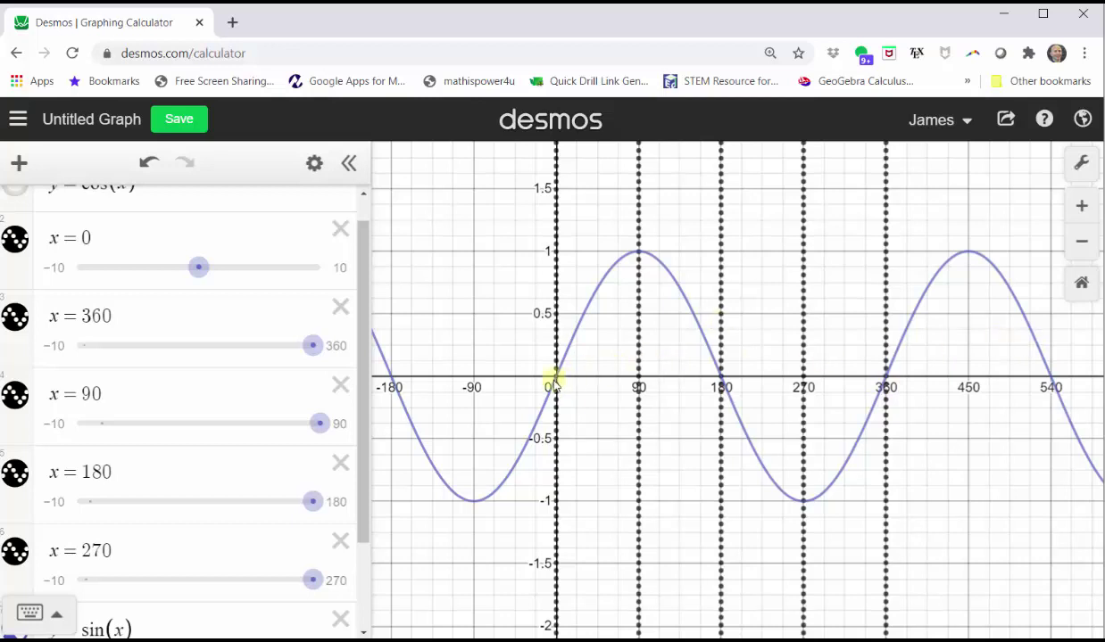
# Step: Display the coordinates of the sine curve's key points at x = 0, 90, 180, 270 and 360
pyautogui.click(553, 380)
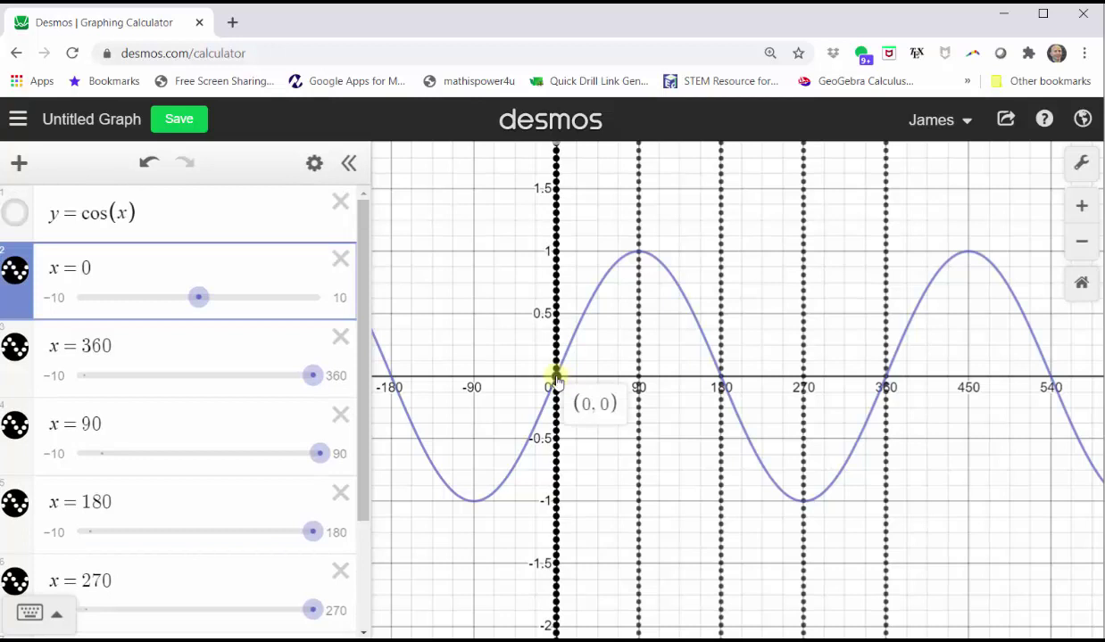
pyautogui.click(639, 254)
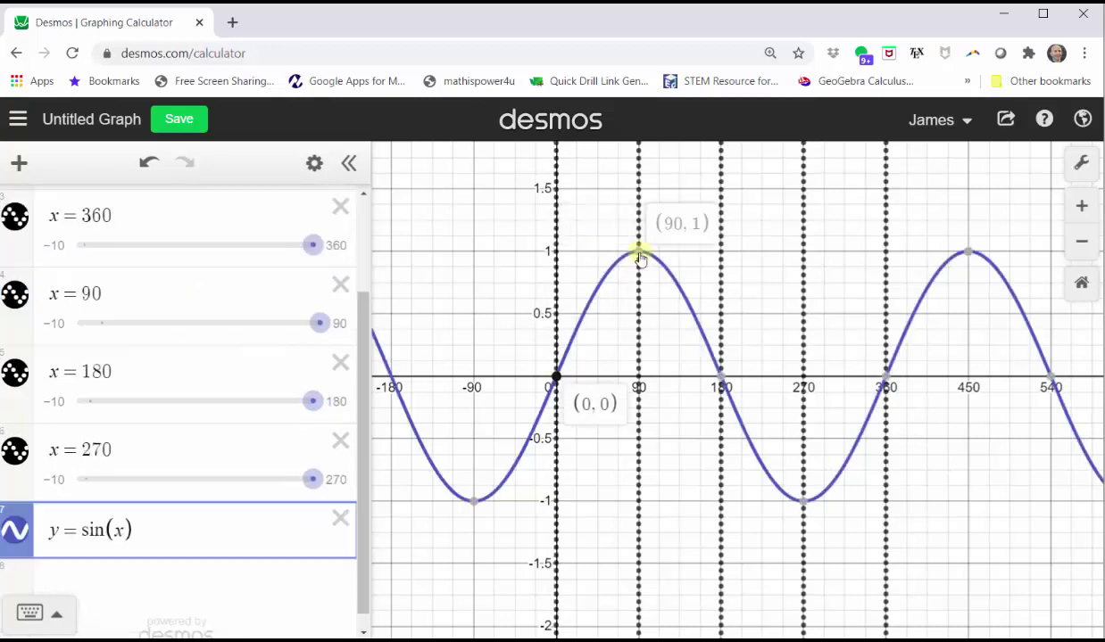
pyautogui.click(719, 376)
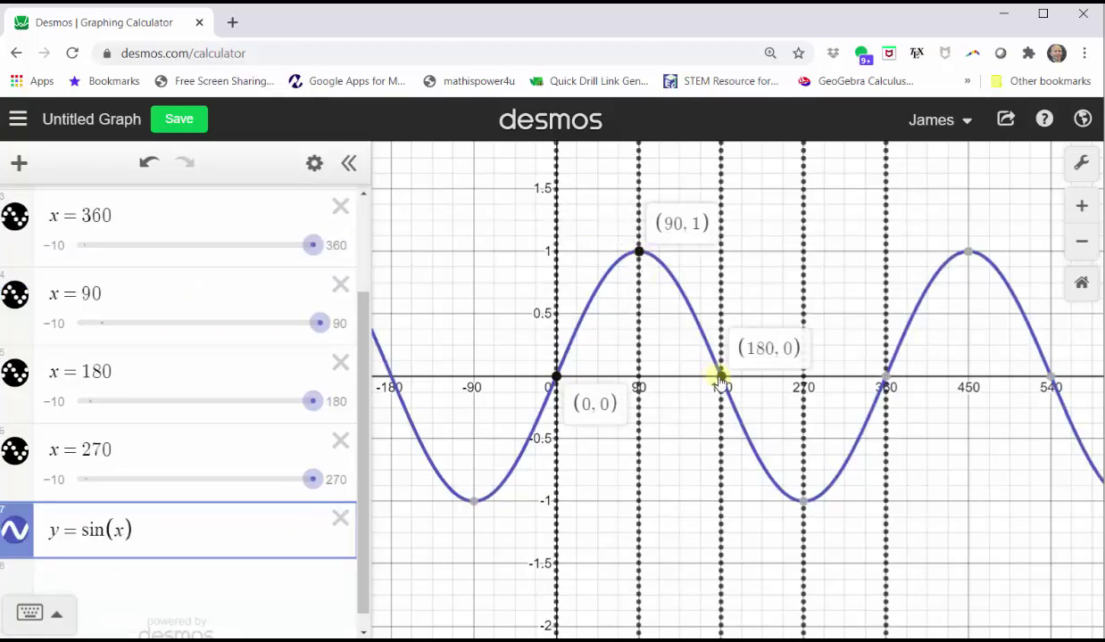
pyautogui.click(804, 501)
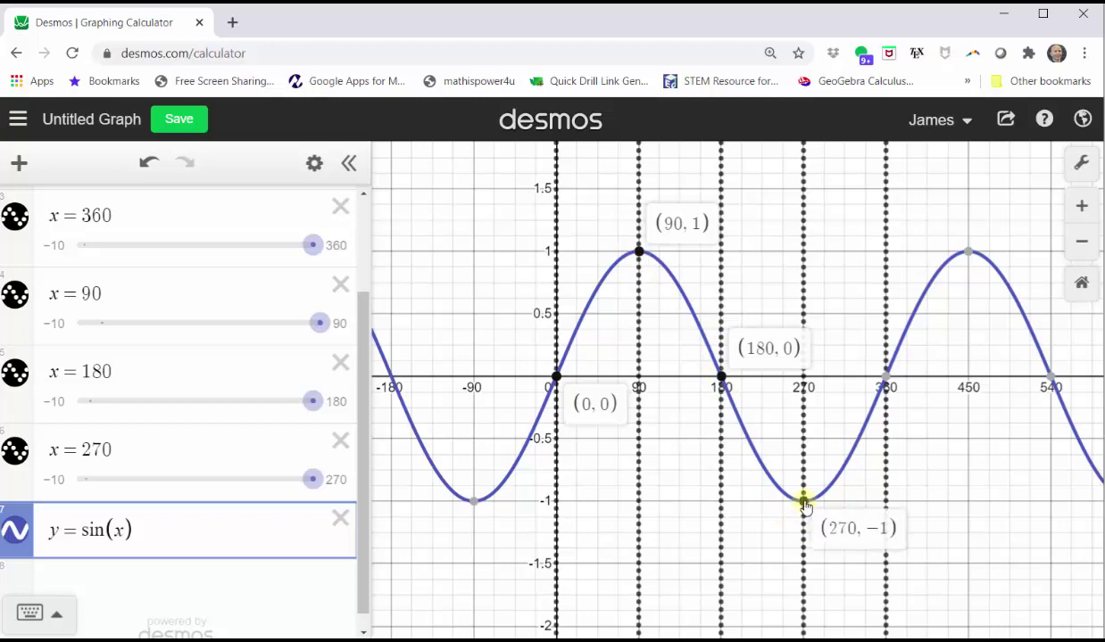
pyautogui.click(886, 377)
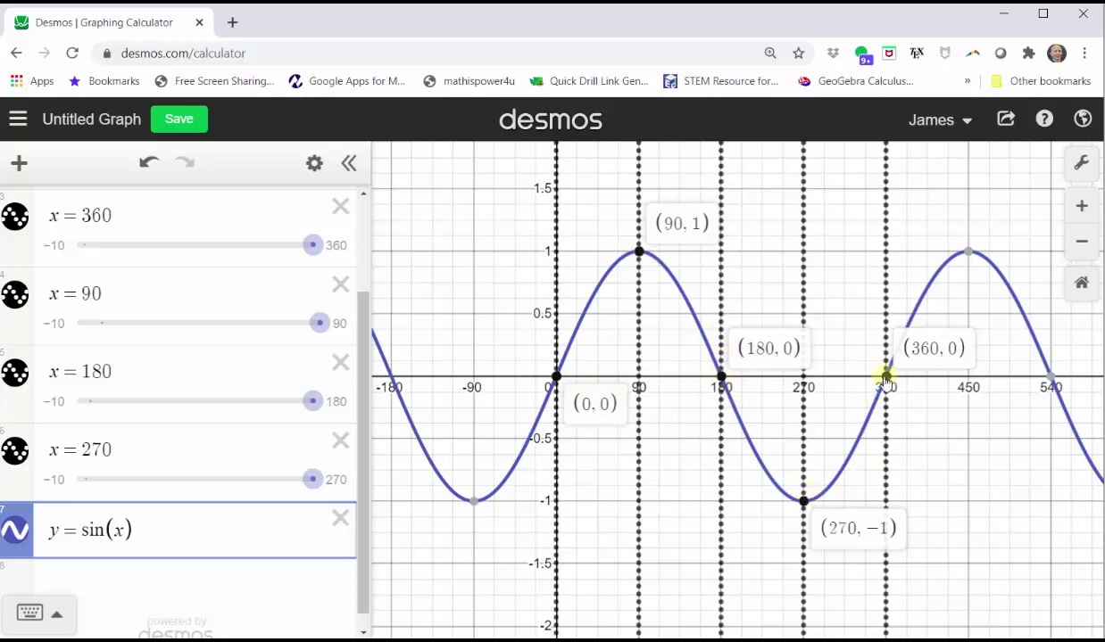
# Step: Hide the y = sin(x) curve and show the y = cos(x) curve in its place
pyautogui.click(15, 529)
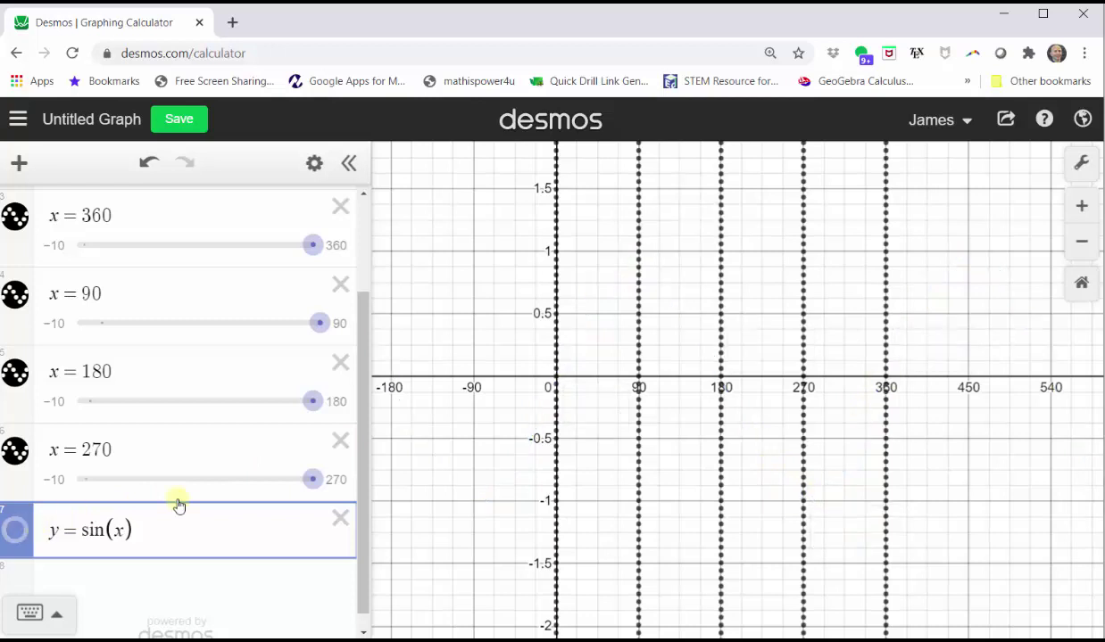
pyautogui.moveTo(357, 375); pyautogui.dragTo(364, 286)
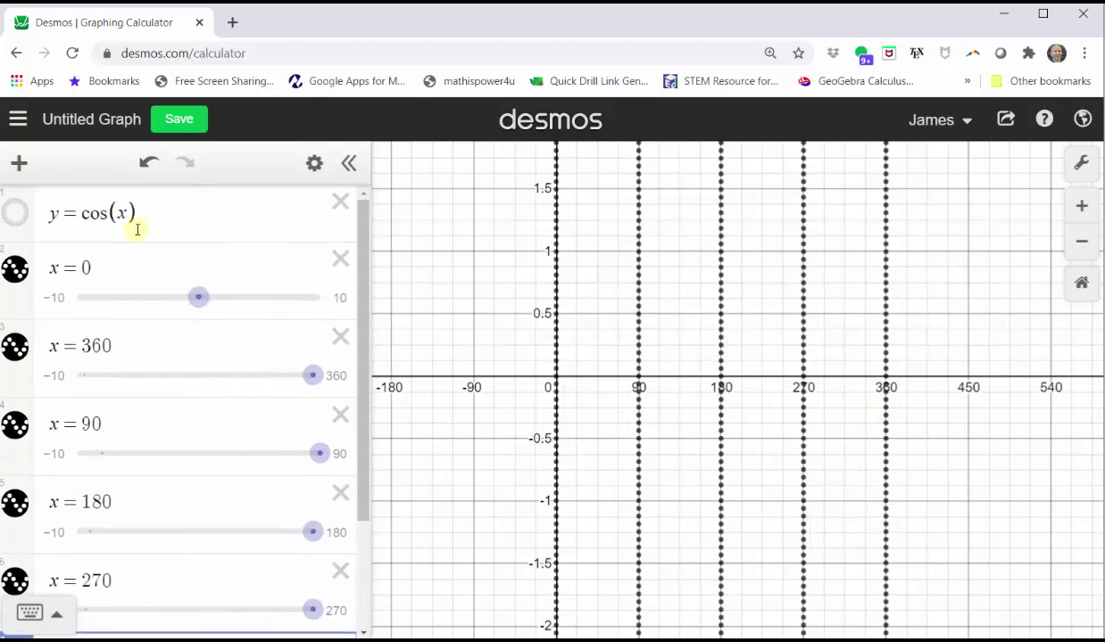
pyautogui.click(13, 213)
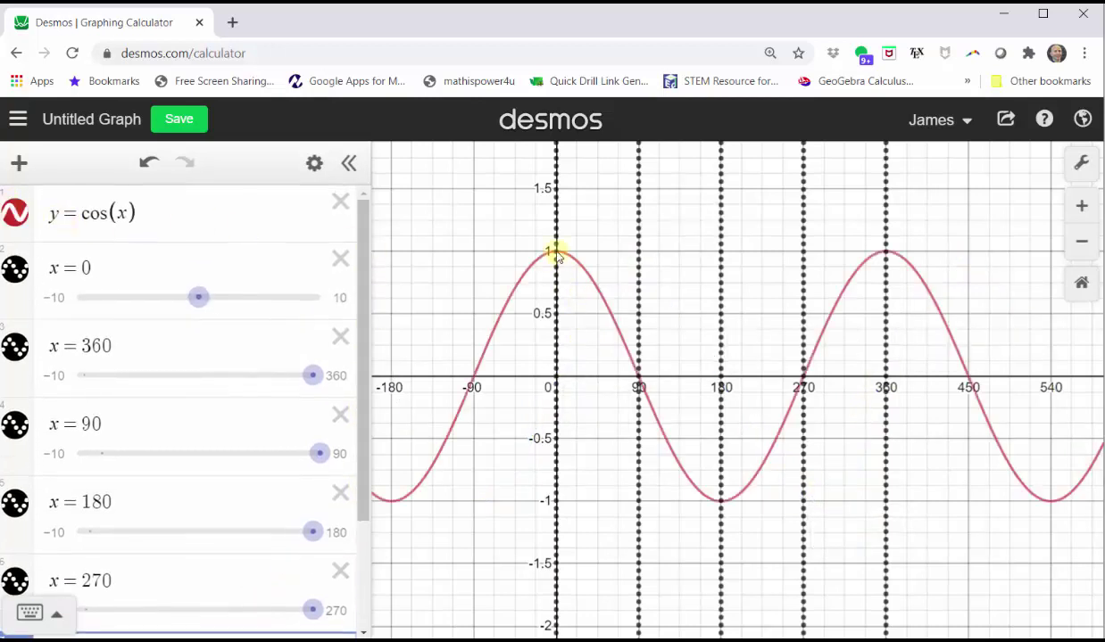
# Step: Display the cosine curve's key-point coordinates again at each quarter of the period from x = 0 to 360
pyautogui.click(554, 253)
pyautogui.click(554, 254)
pyautogui.click(639, 375)
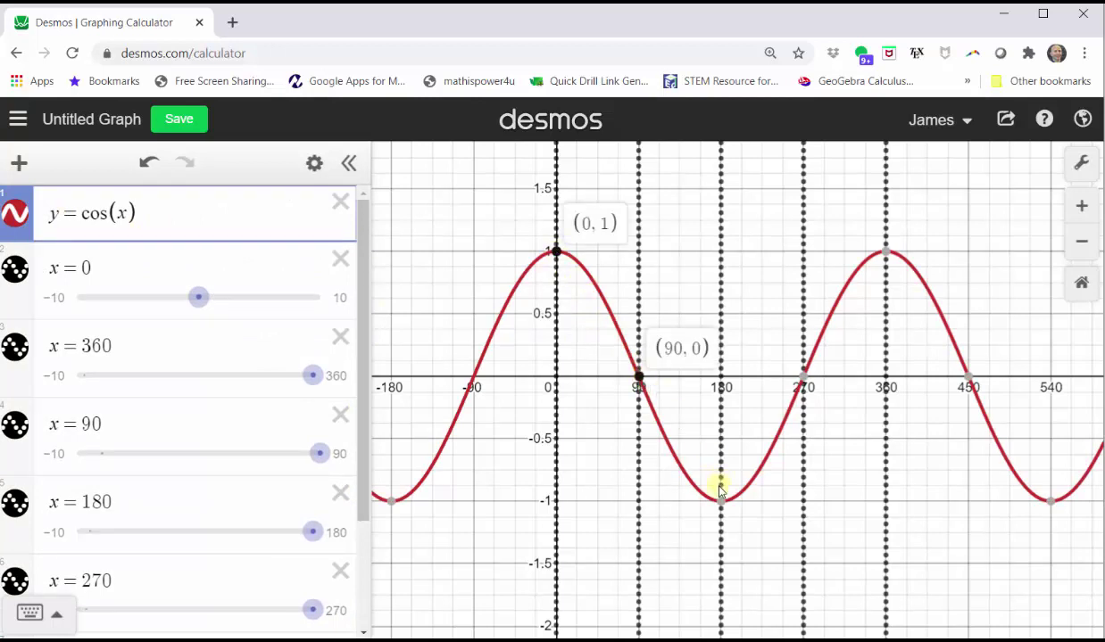
pyautogui.click(721, 498)
pyautogui.click(803, 374)
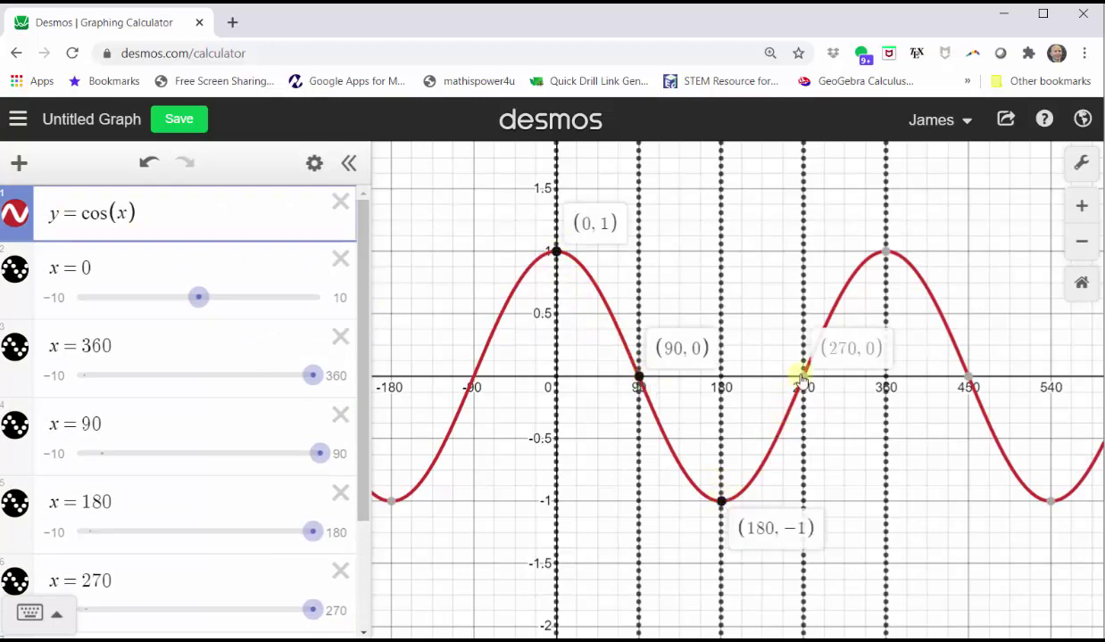
pyautogui.click(886, 255)
# Step: Hide the cosine curve and all five dotted vertical lines to clear the graph
pyautogui.click(15, 213)
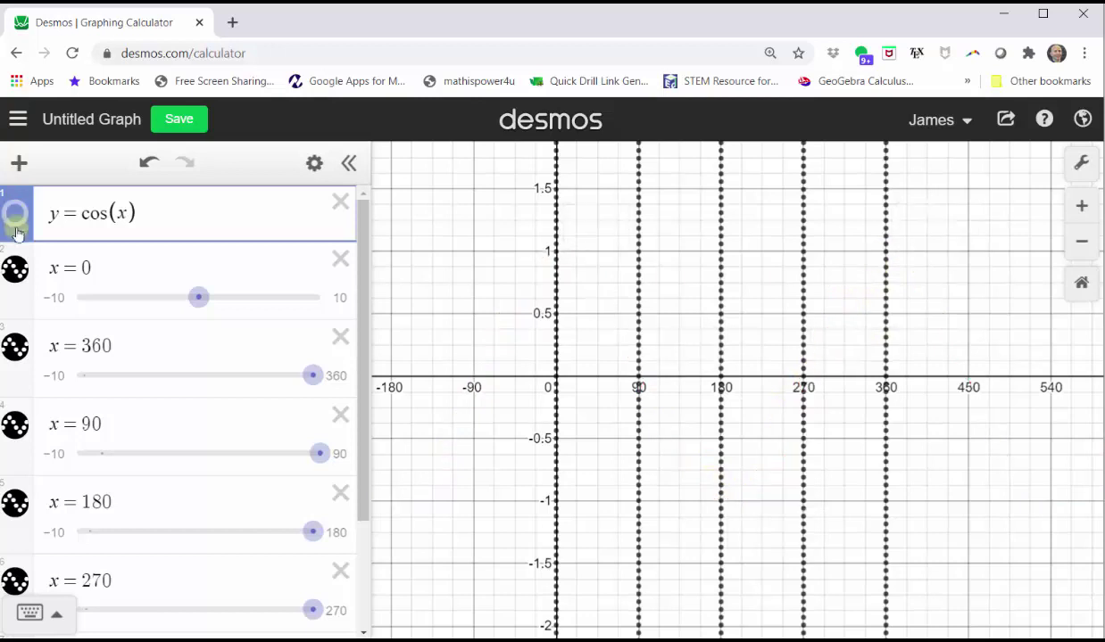
pyautogui.click(16, 268)
pyautogui.click(14, 346)
pyautogui.click(15, 425)
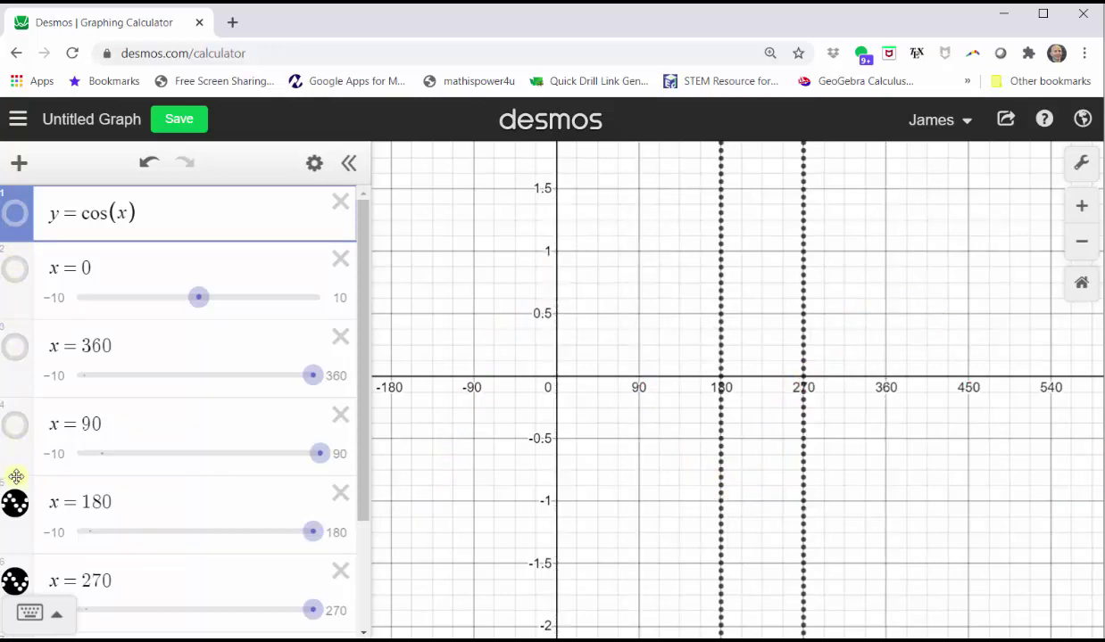
pyautogui.click(15, 504)
pyautogui.click(15, 580)
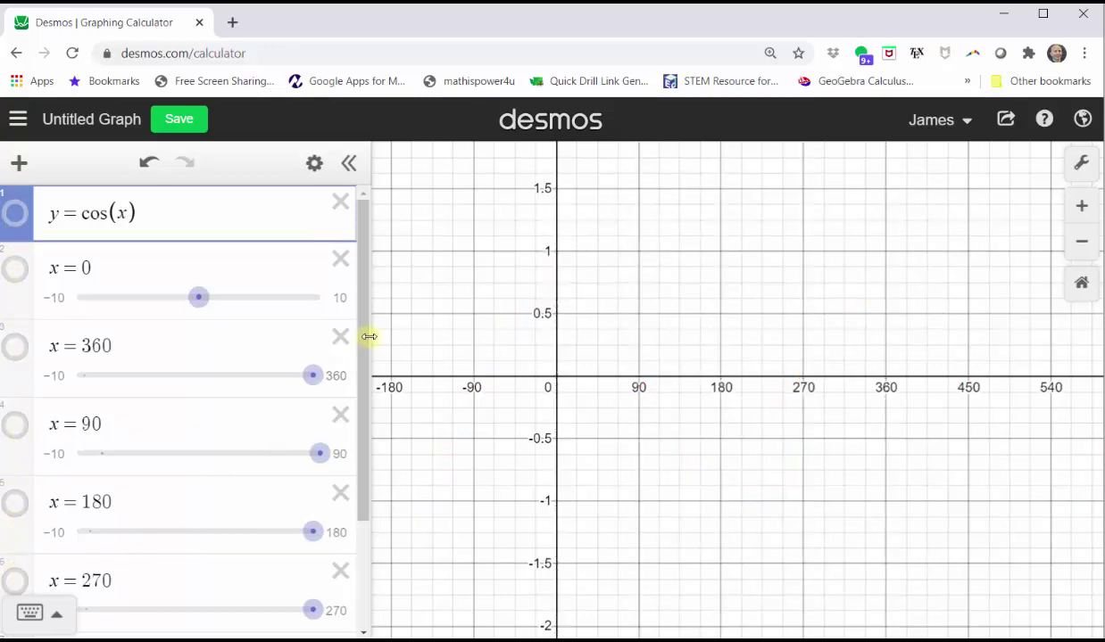
# Step: Add y = tan(x) as a new expression and inspect its curve on both sides of the y-axis
pyautogui.moveTo(362, 346); pyautogui.dragTo(330, 522)
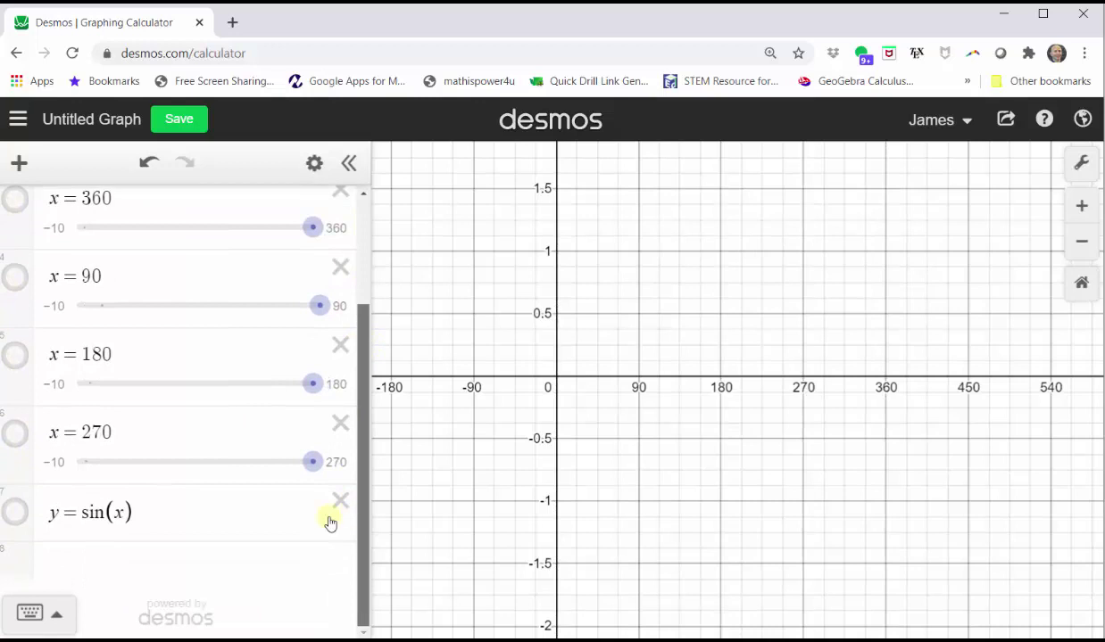
pyautogui.click(45, 562)
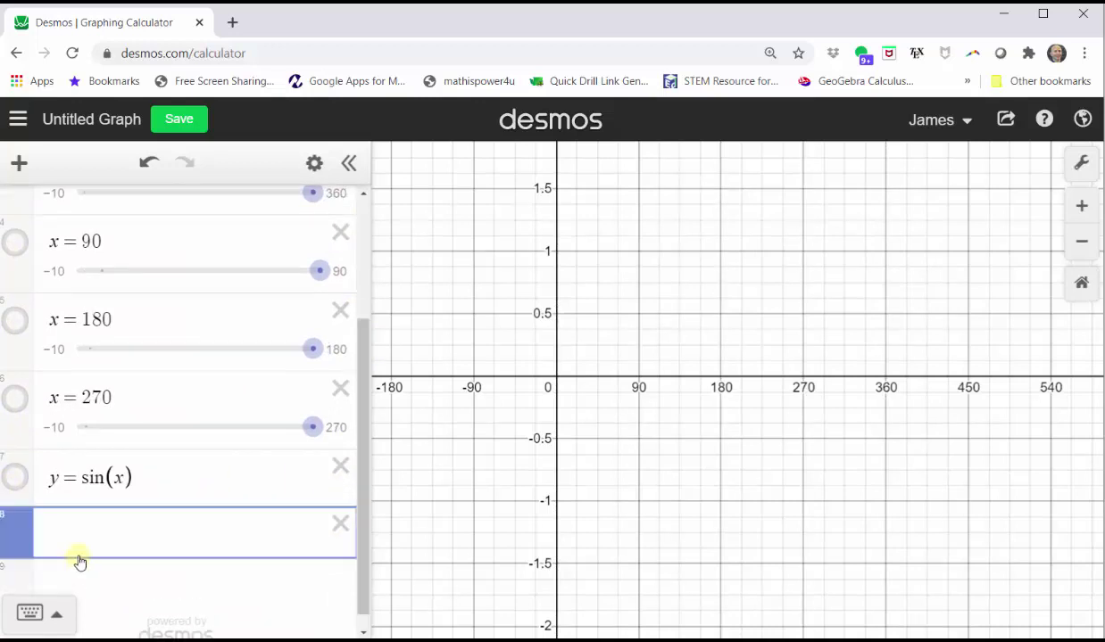
pyautogui.write('y = tan(x')
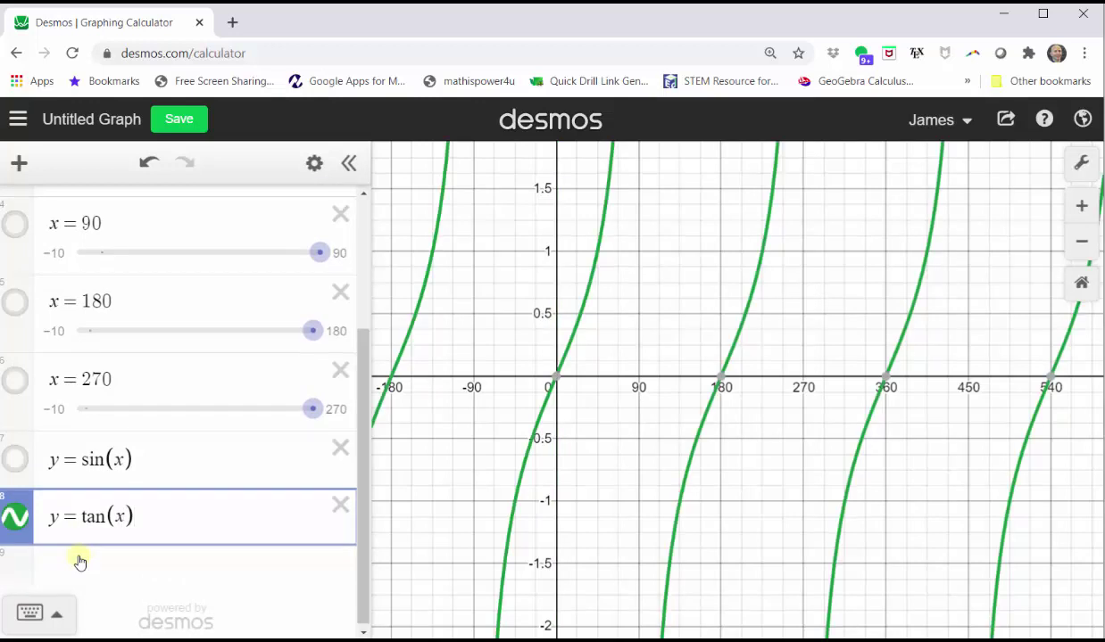
pyautogui.moveTo(508, 502); pyautogui.dragTo(686, 519)
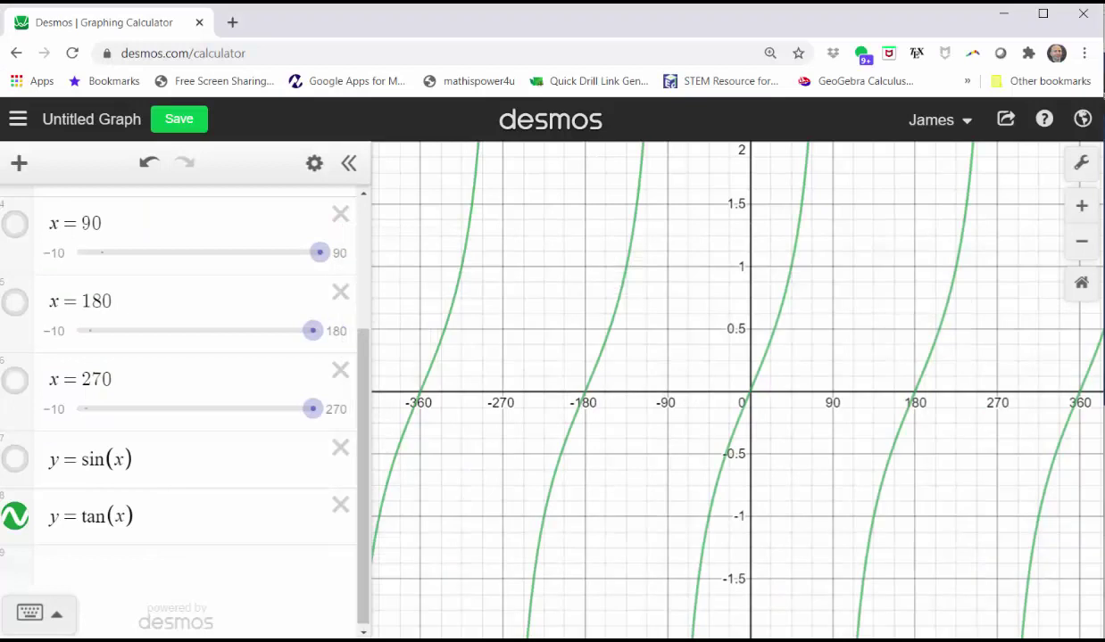
# Step: Show the y = cos(x) curve together with the tangent curve and select it at its x-intercept at -270
pyautogui.moveTo(364, 406); pyautogui.dragTo(358, 240)
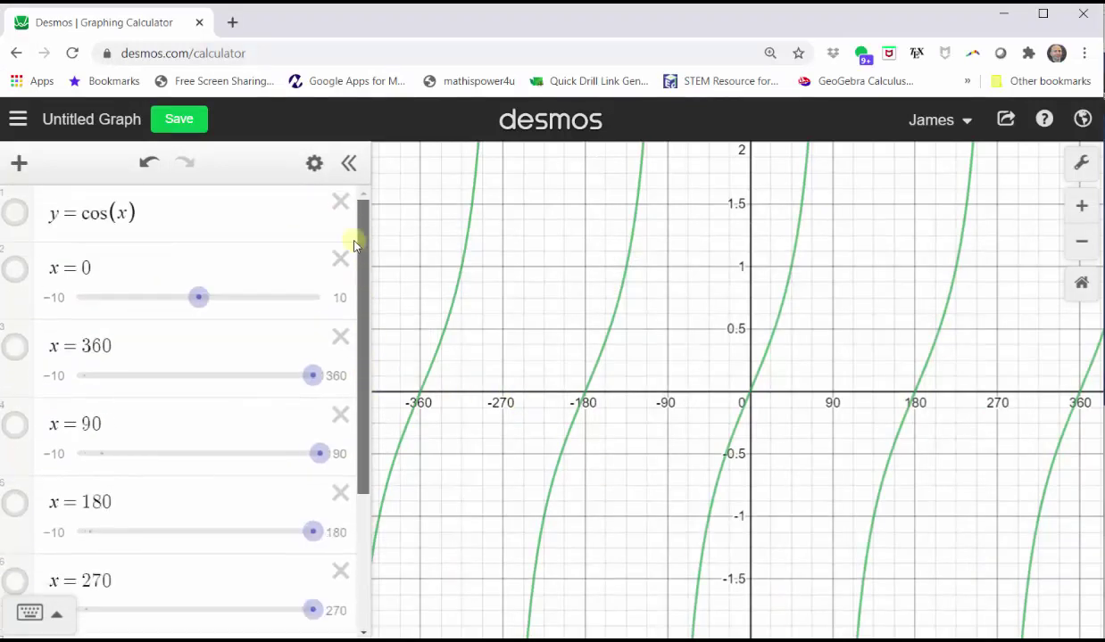
pyautogui.click(16, 214)
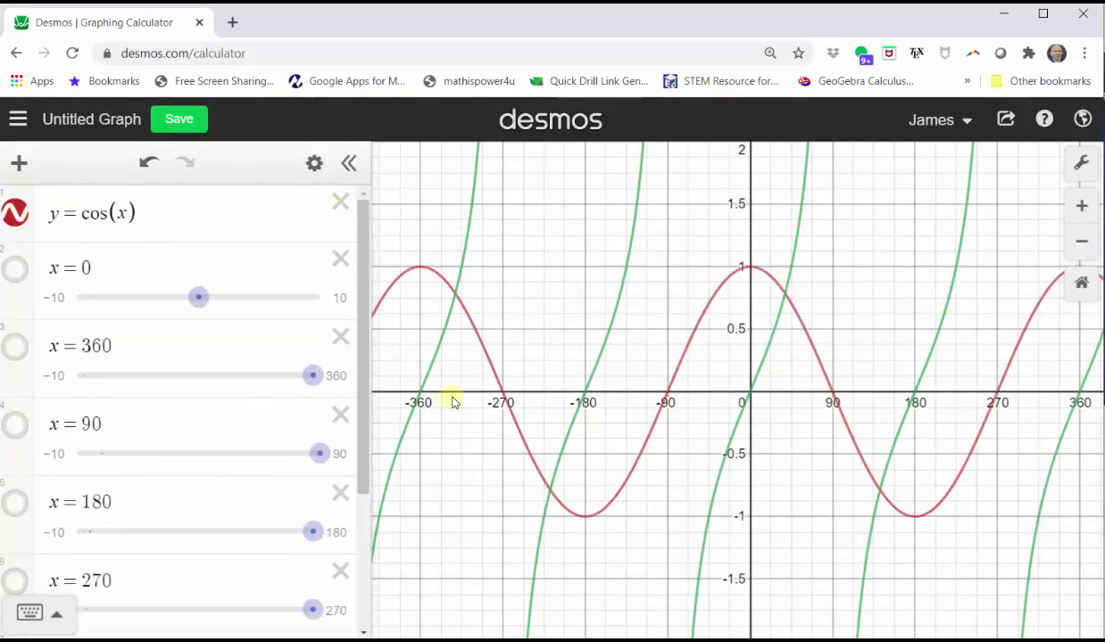
pyautogui.click(503, 395)
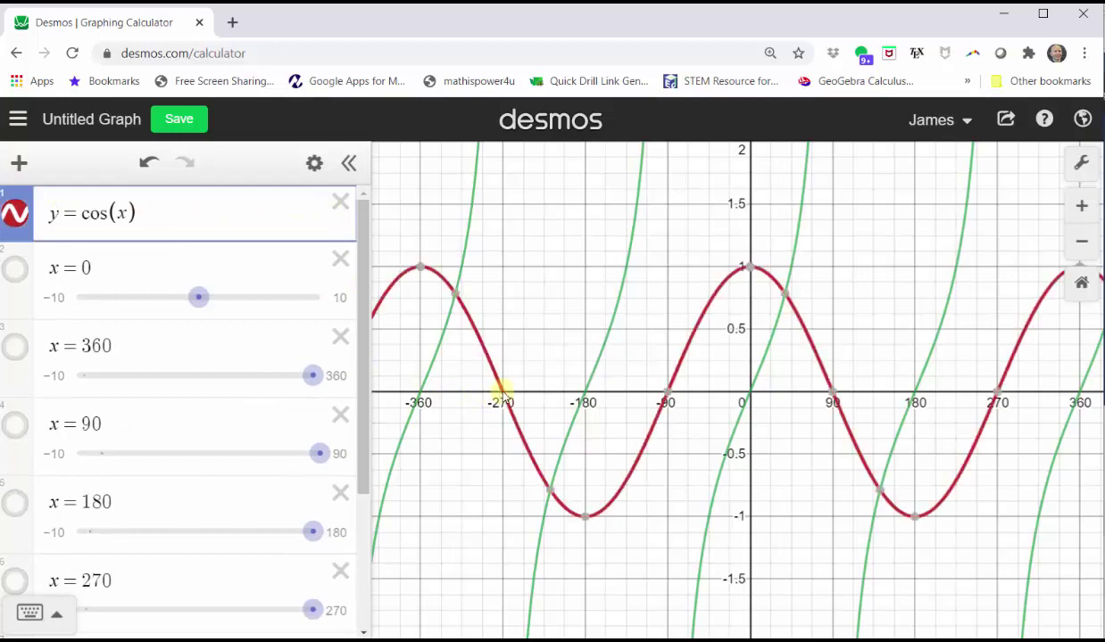
# Step: Display the coordinates of the cosine curve's x-intercepts at -270, -90, 90 and 270
pyautogui.click(502, 392)
pyautogui.click(667, 393)
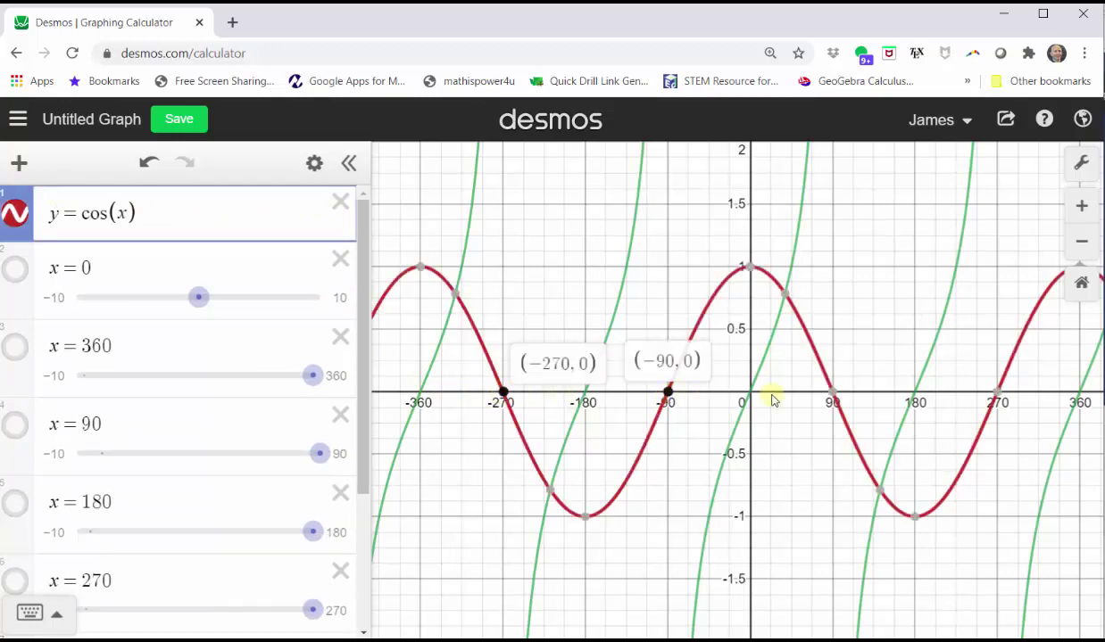
pyautogui.click(831, 393)
pyautogui.click(997, 393)
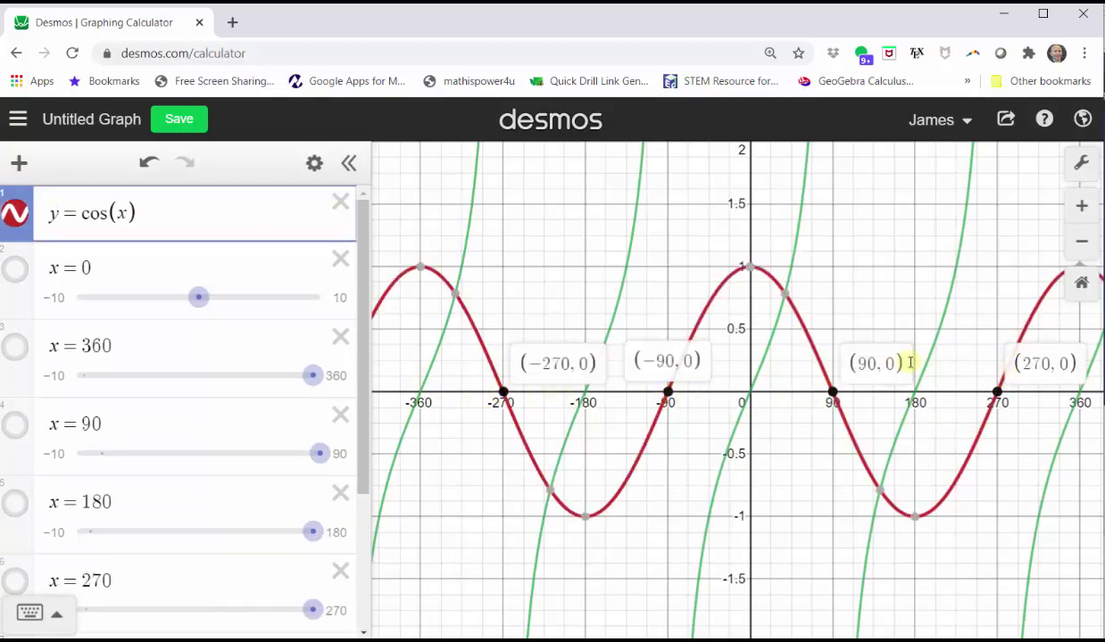
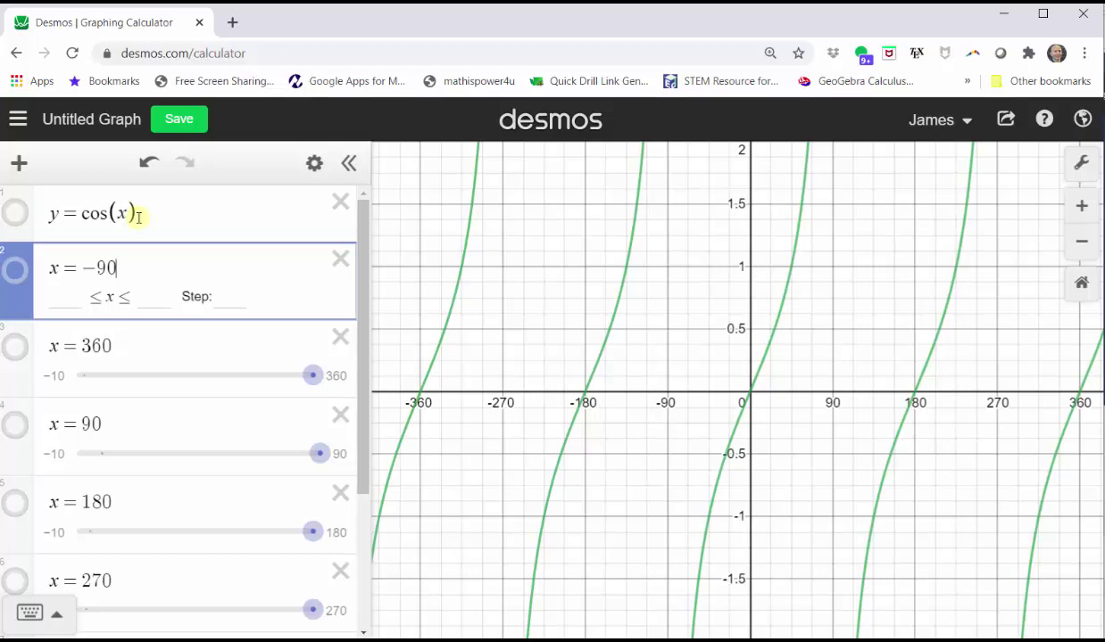
# Step: Change the x = 360 expression to x = 90 and show the dotted vertical lines at x = -90 and x = 90
pyautogui.click(127, 344)
pyautogui.press('BackSpace')
pyautogui.press('BackSpace')
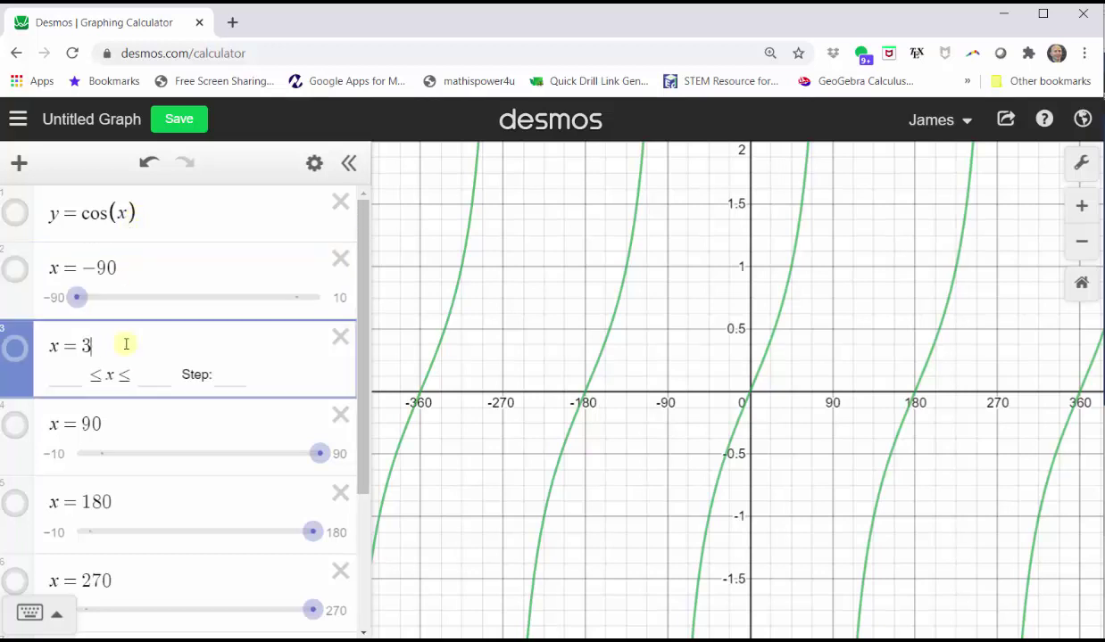
pyautogui.write('0')
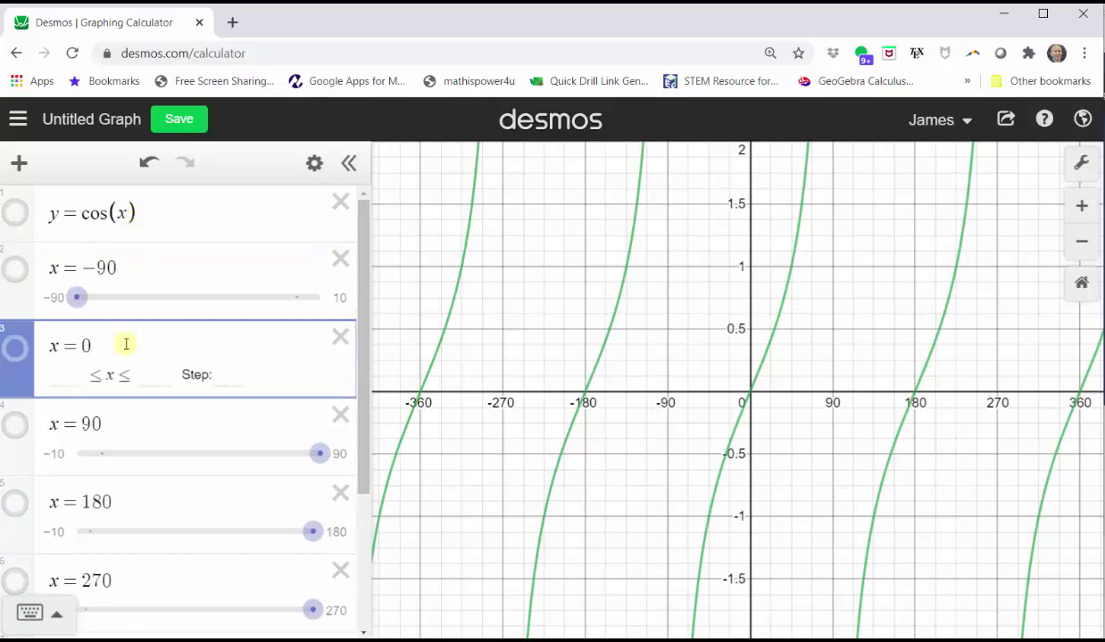
pyautogui.press('BackSpace')
pyautogui.write('90')
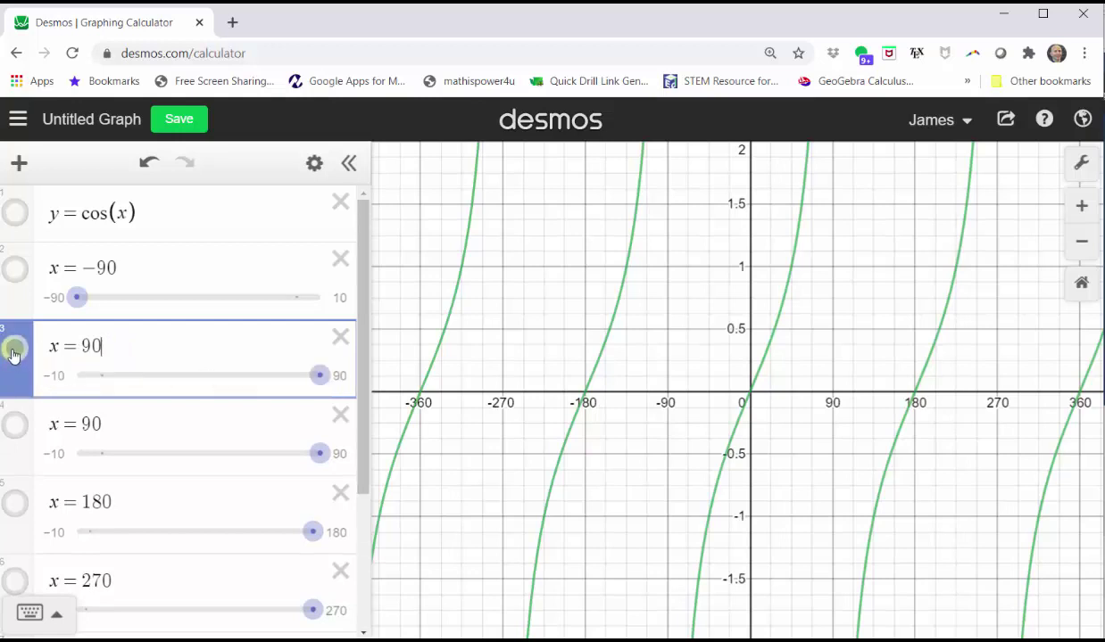
pyautogui.click(15, 347)
pyautogui.click(15, 269)
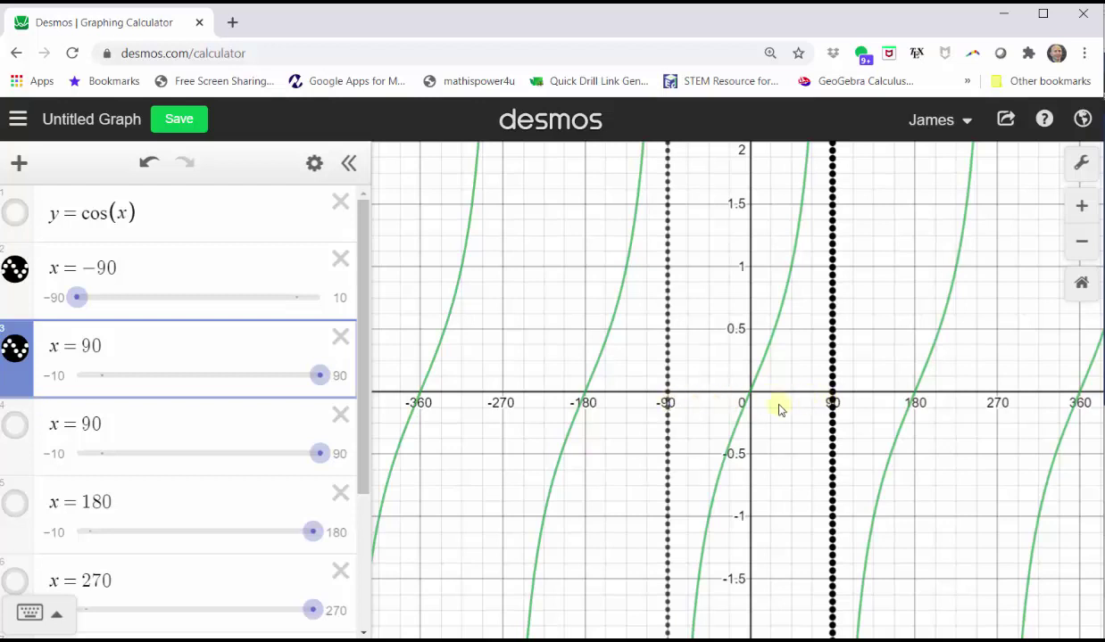
# Step: Change the fourth expression to x = 0 and show its dotted vertical line
pyautogui.click(149, 427)
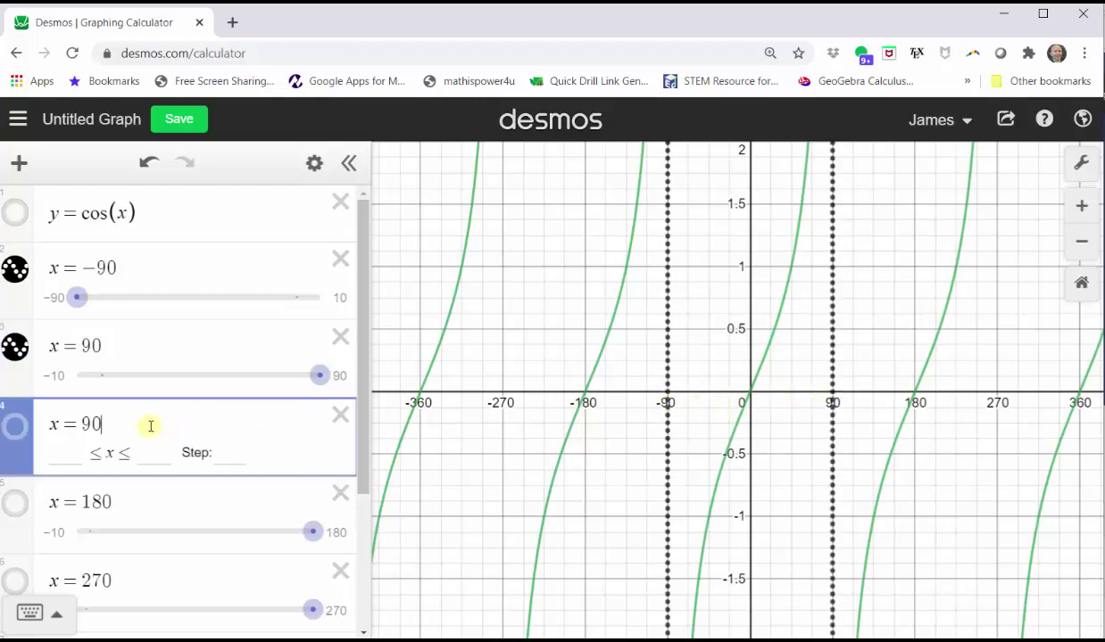
pyautogui.press('BackSpace')
pyautogui.press('BackSpace')
pyautogui.write('0')
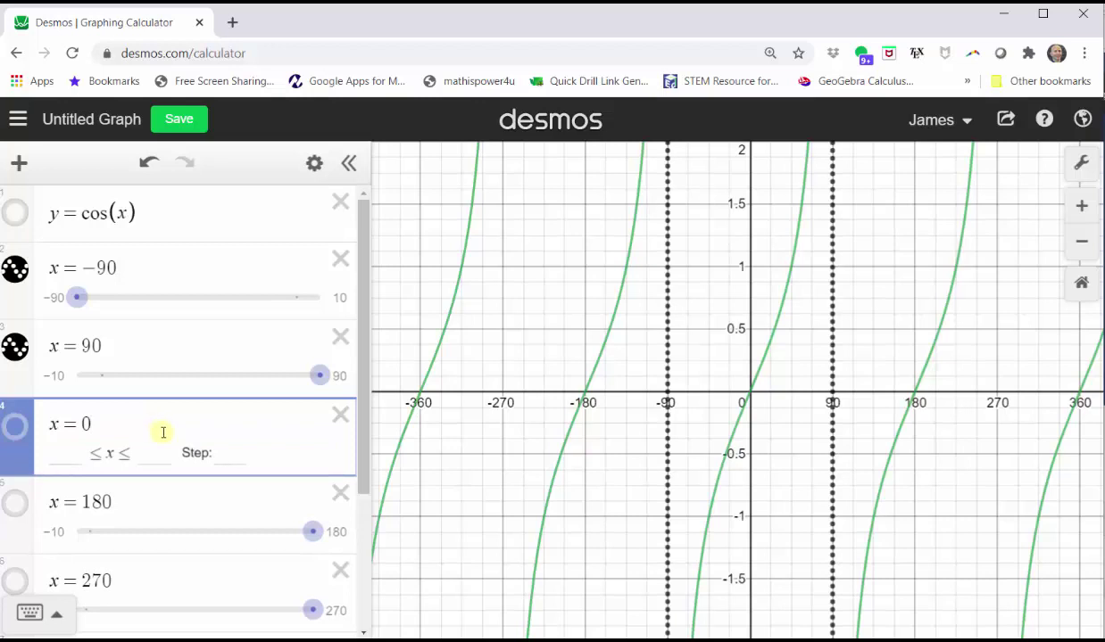
pyautogui.click(16, 429)
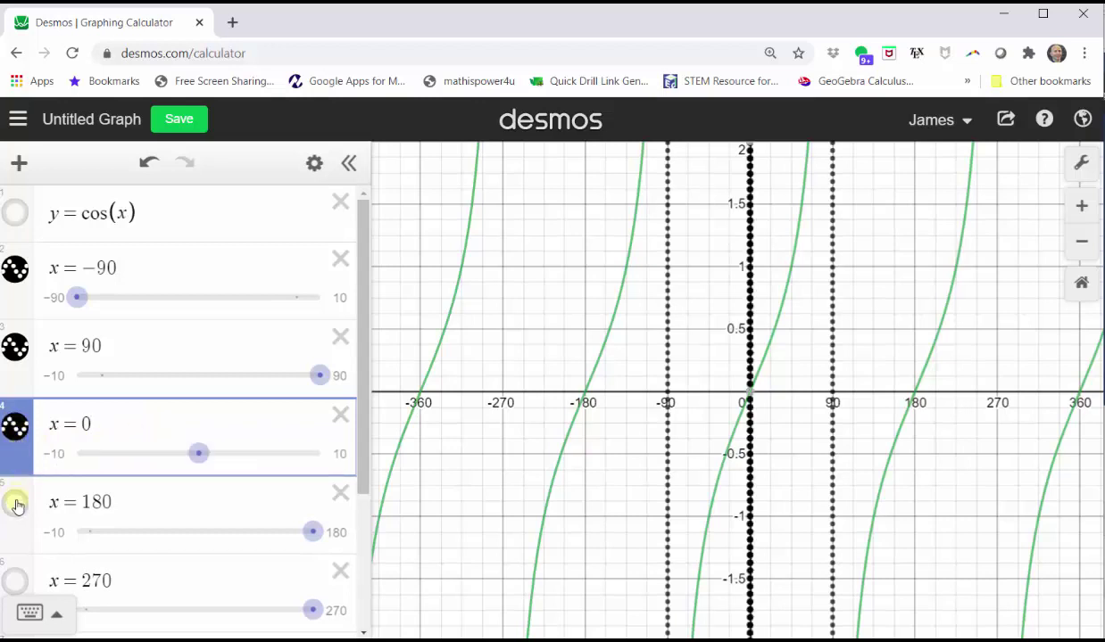
# Step: Change the x = 180 expression to x = -45, insert a blank expression below it, and show the x = -45 dotted line
pyautogui.click(112, 502)
pyautogui.moveTo(112, 502); pyautogui.dragTo(84, 503)
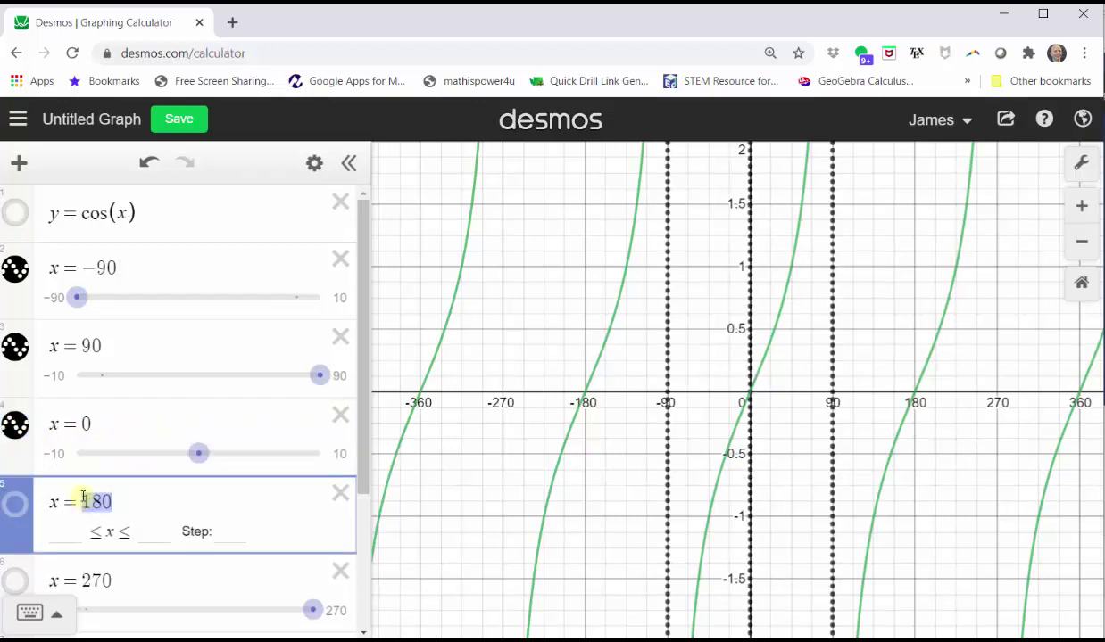
pyautogui.write('-45')
pyautogui.press('Return')
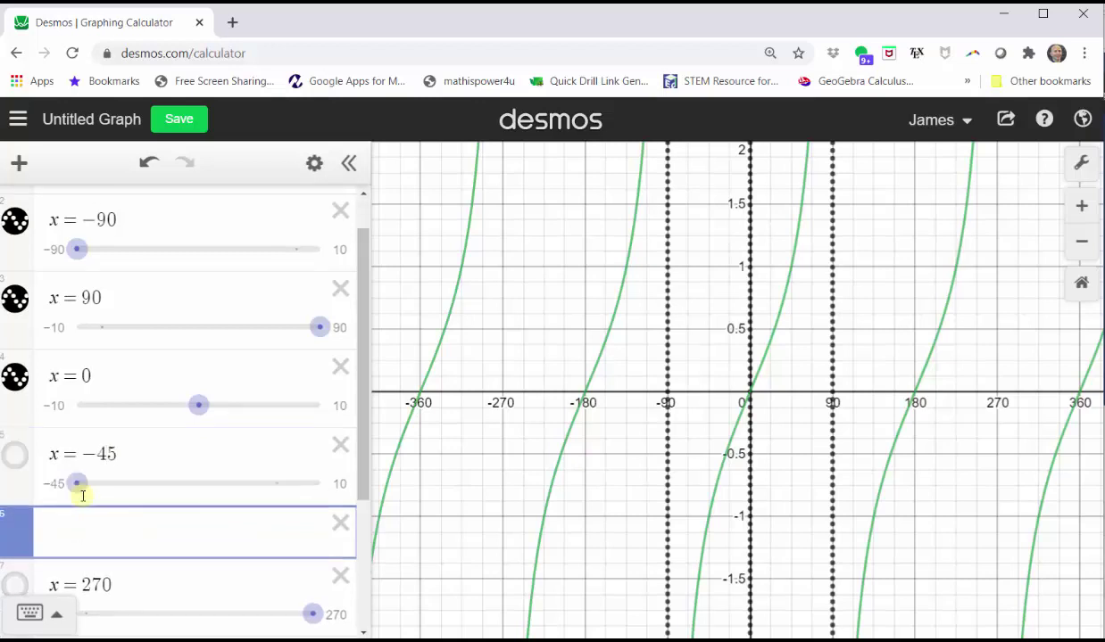
pyautogui.click(36, 456)
# Step: Enter x = 45 in the blank expression below x = -45
pyautogui.scroll(-1, 93, 444)
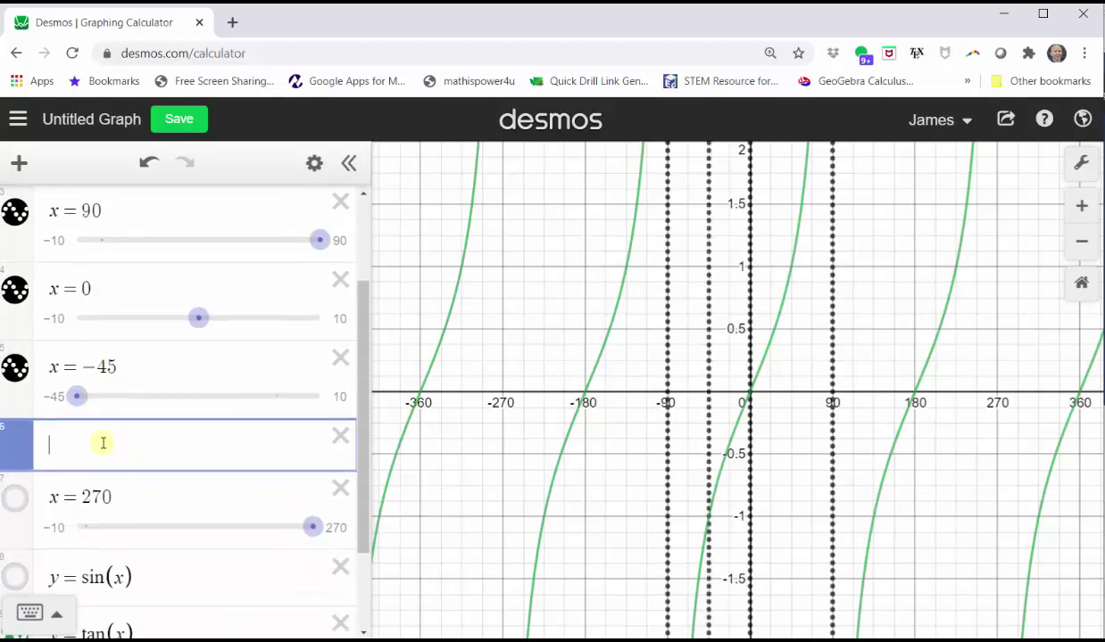
pyautogui.write('x = 2')
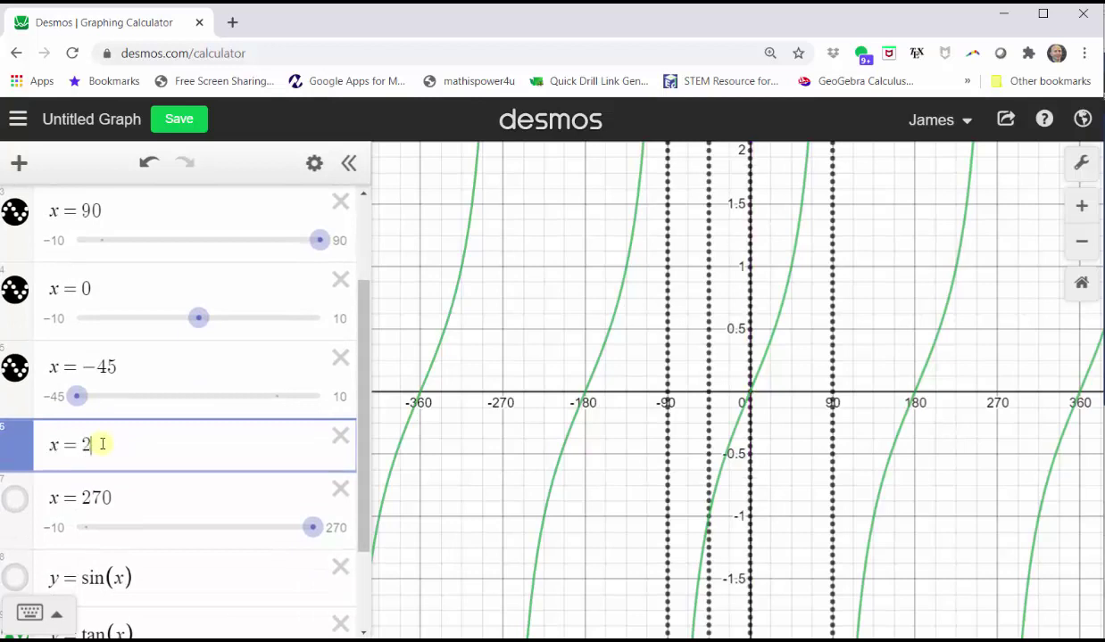
pyautogui.press('BackSpace')
pyautogui.write('45')
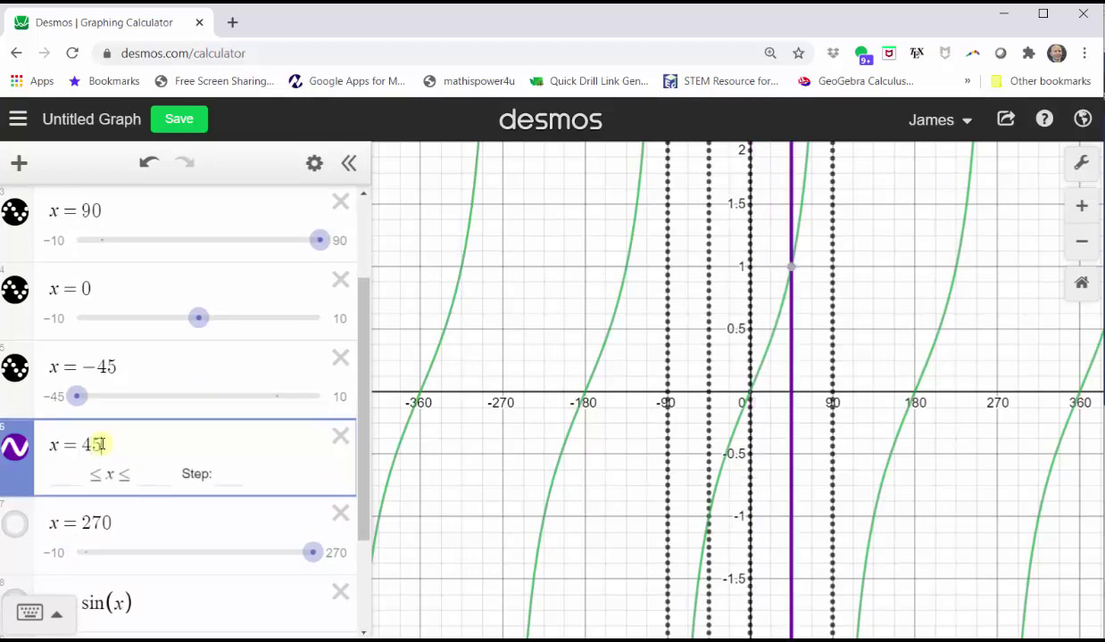
# Step: Style the x = 45 line as dotted and black, then deselect it
pyautogui.click(15, 446)
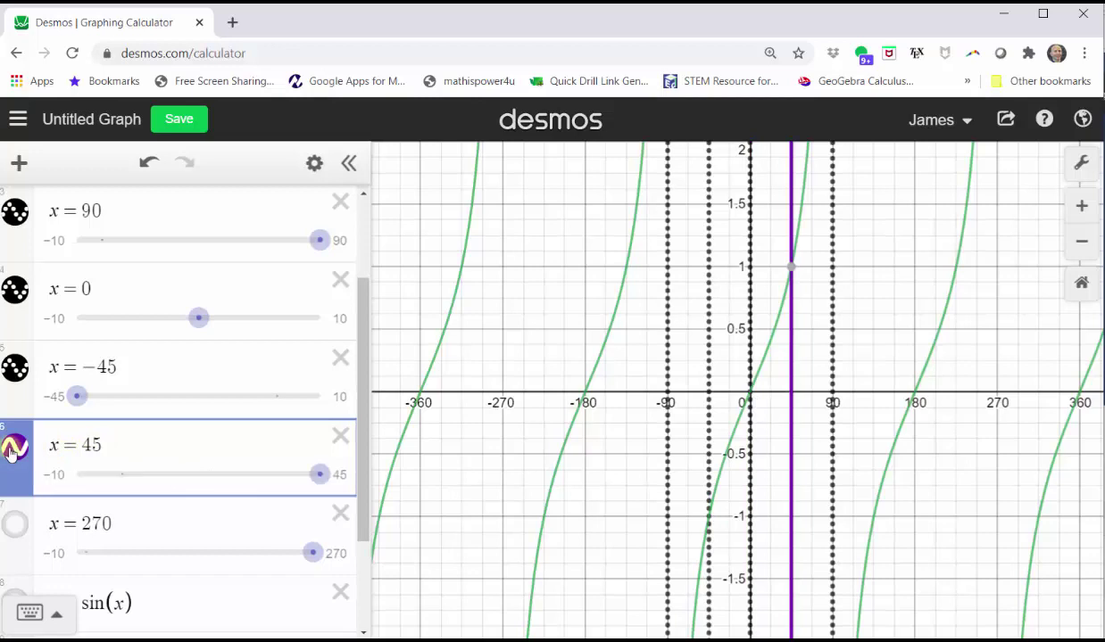
pyautogui.click(122, 447)
pyautogui.click(236, 479)
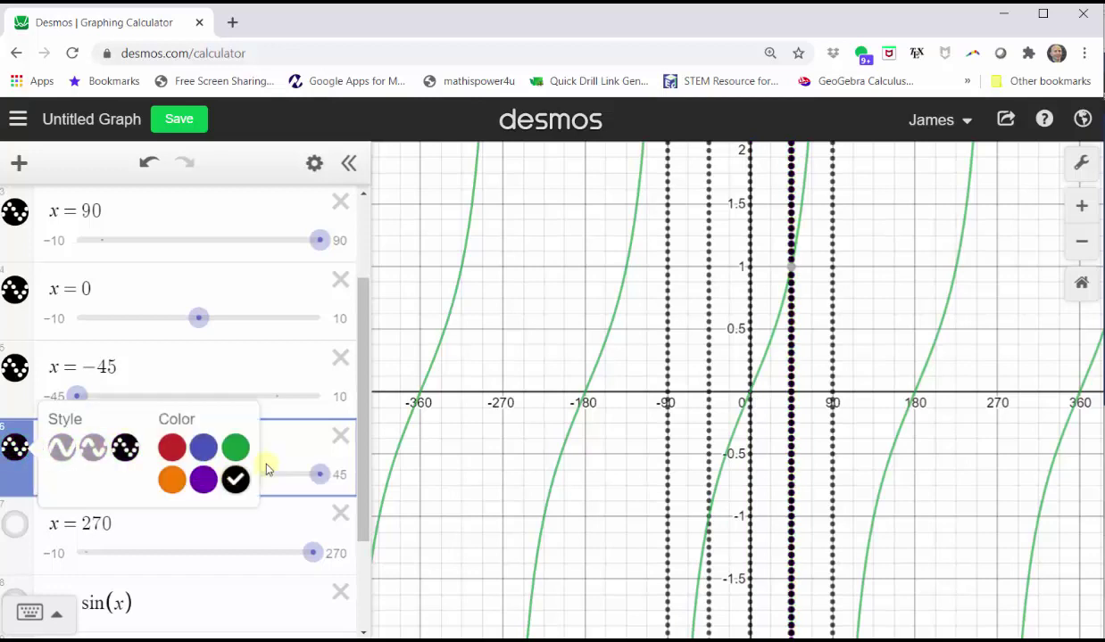
pyautogui.click(282, 437)
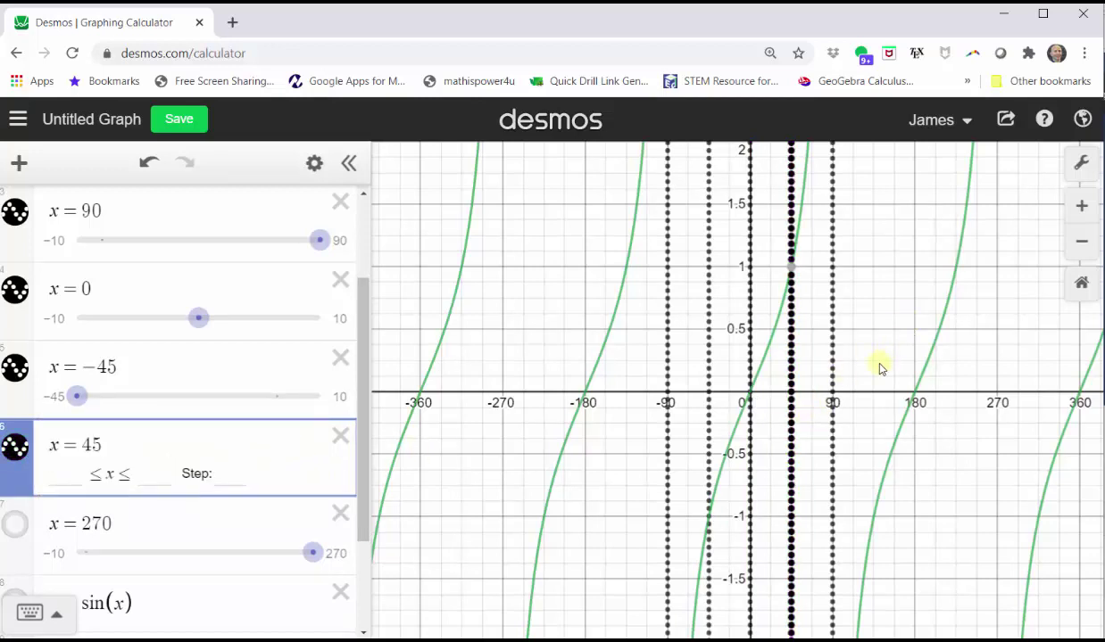
pyautogui.click(889, 361)
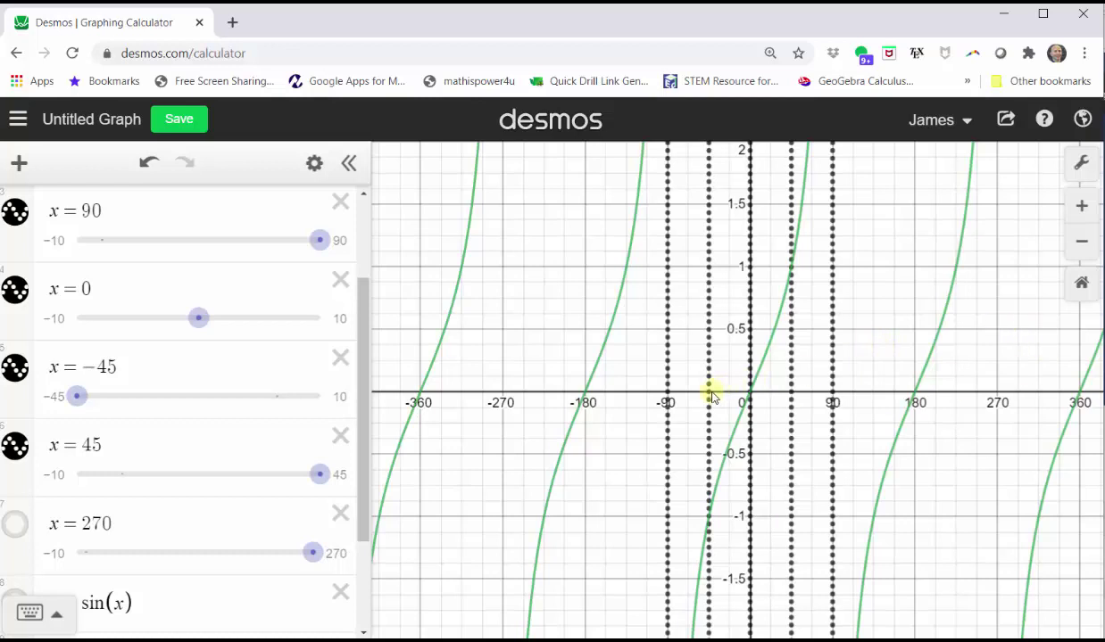
# Step: Display the coordinates where the tangent curve meets the vertical lines x = -45, x = 0 and x = 45
pyautogui.click(709, 519)
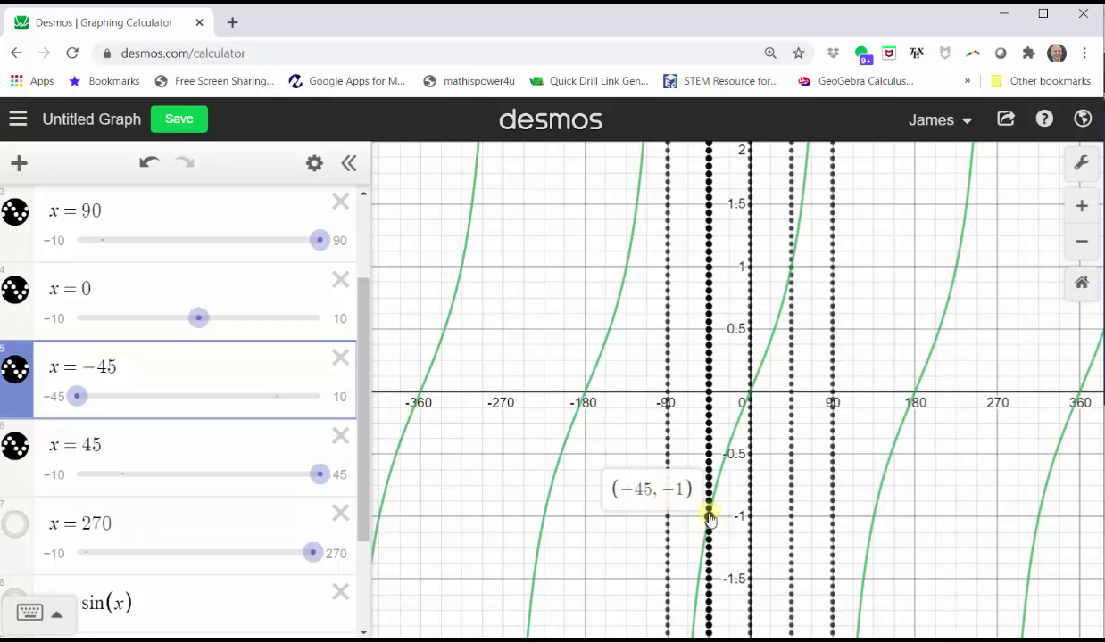
pyautogui.click(751, 394)
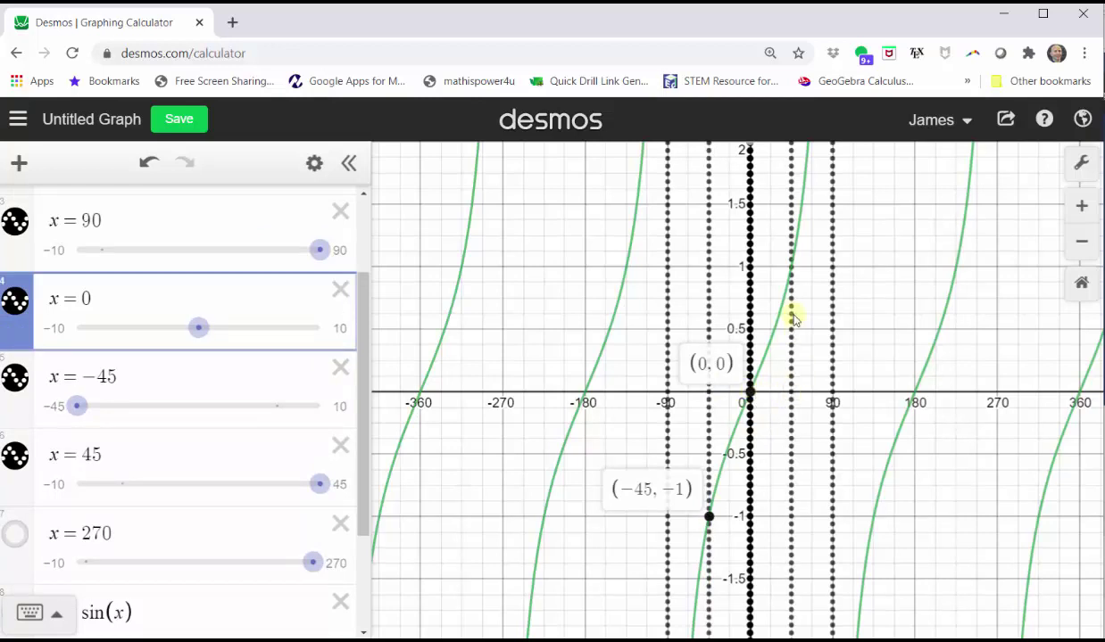
pyautogui.click(792, 268)
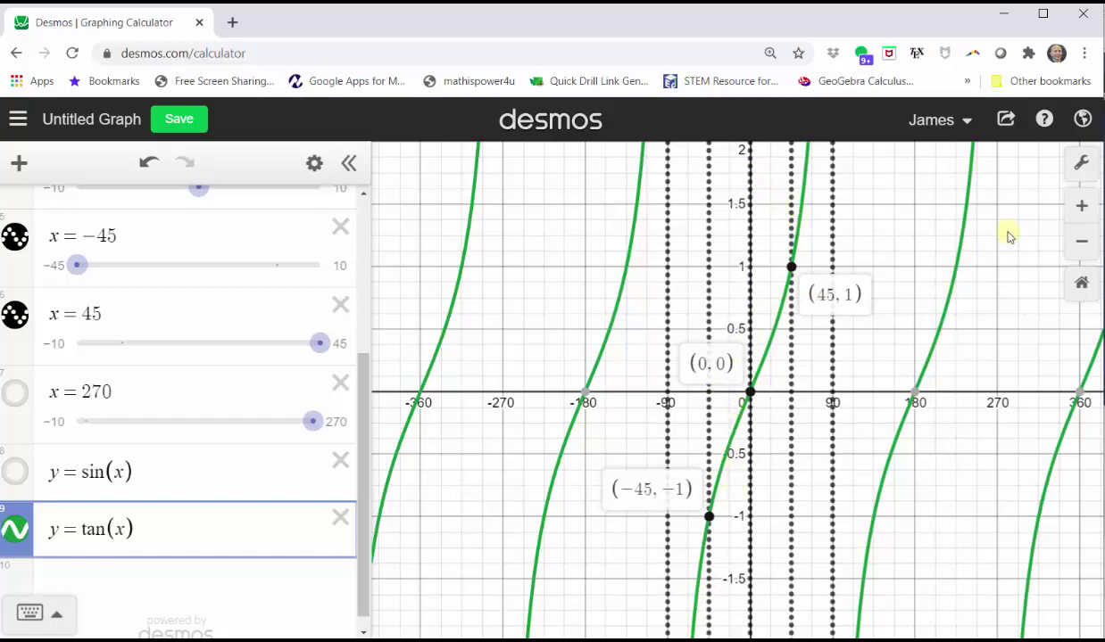
# Step: Set the y-axis range from -8 to 8 with a step of 1, and select the tangent curve to redisplay its key-point coordinates
pyautogui.click(1080, 164)
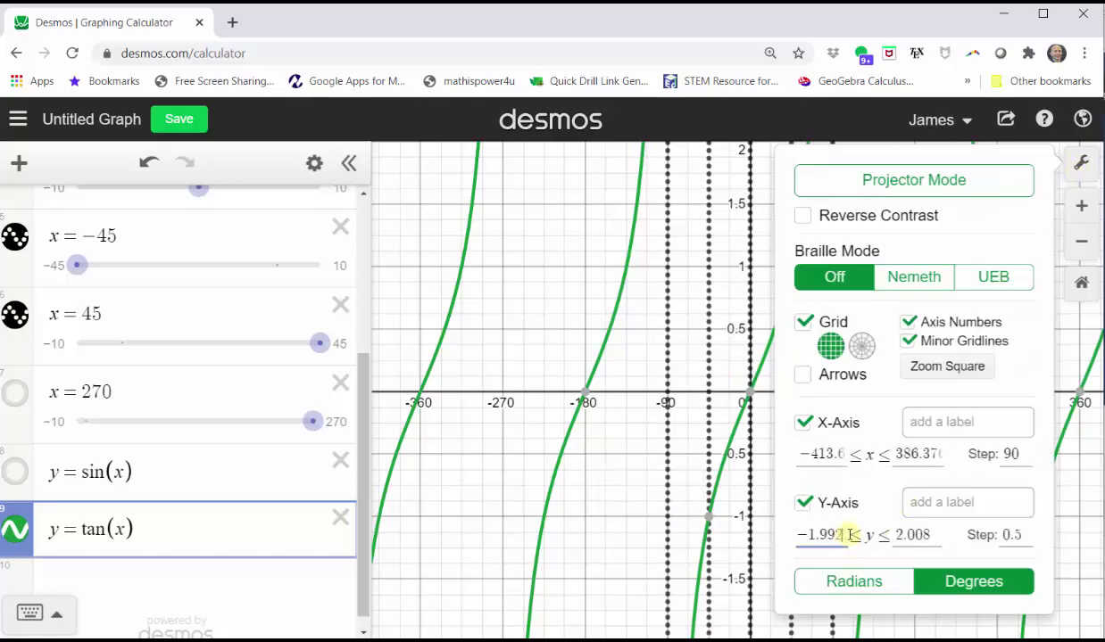
pyautogui.moveTo(844, 535); pyautogui.dragTo(796, 535)
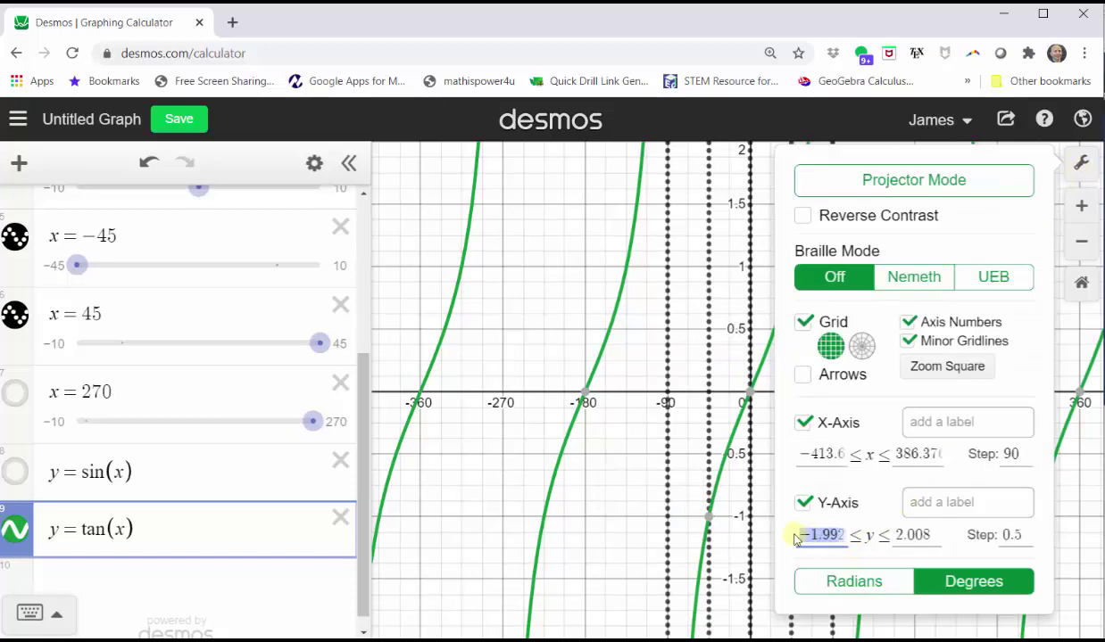
pyautogui.write('-8')
pyautogui.press('Tab')
pyautogui.write('8')
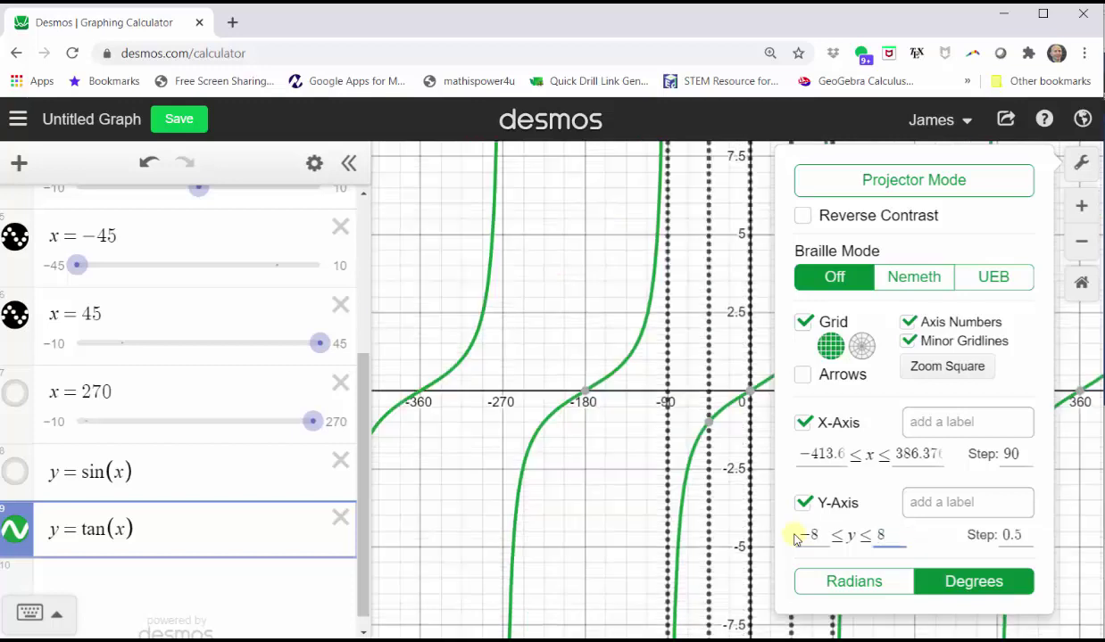
pyautogui.press('Tab')
pyautogui.write('1')
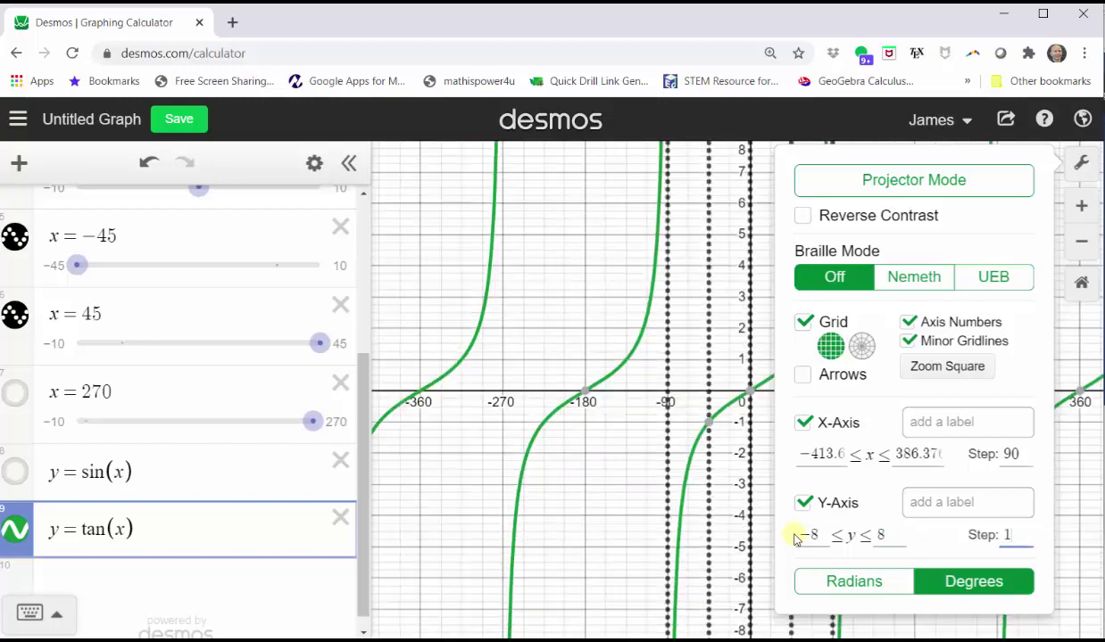
pyautogui.click(705, 534)
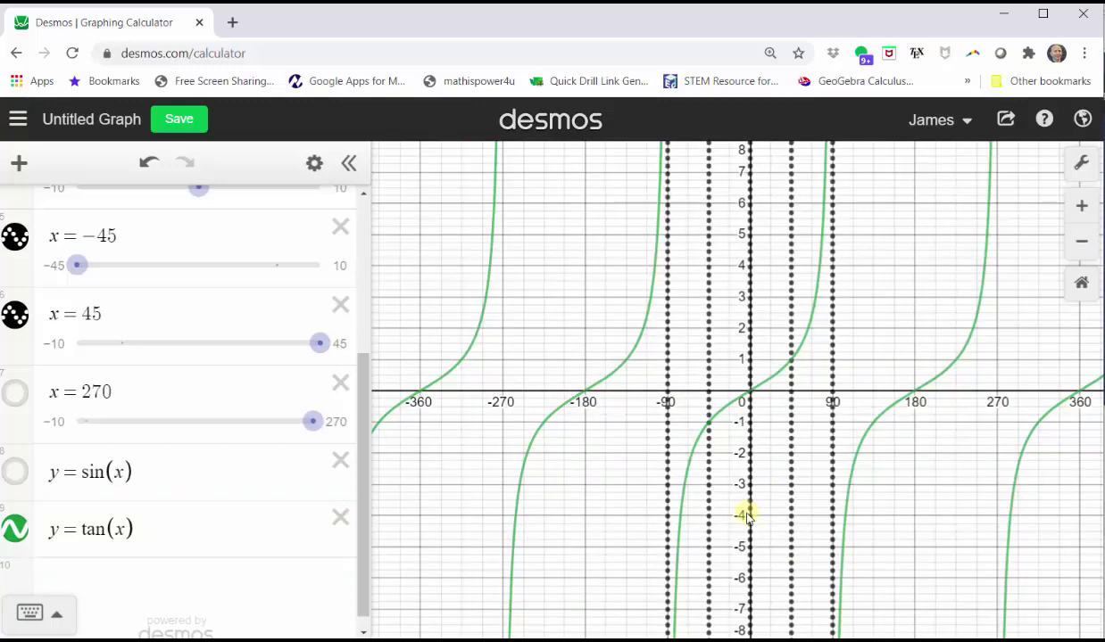
pyautogui.click(702, 494)
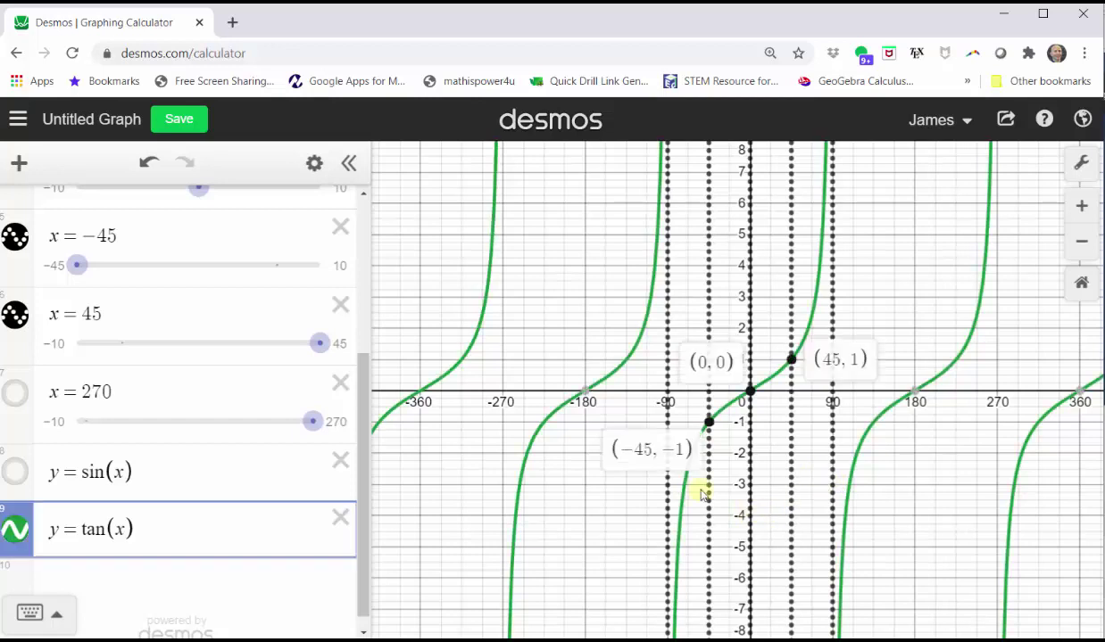